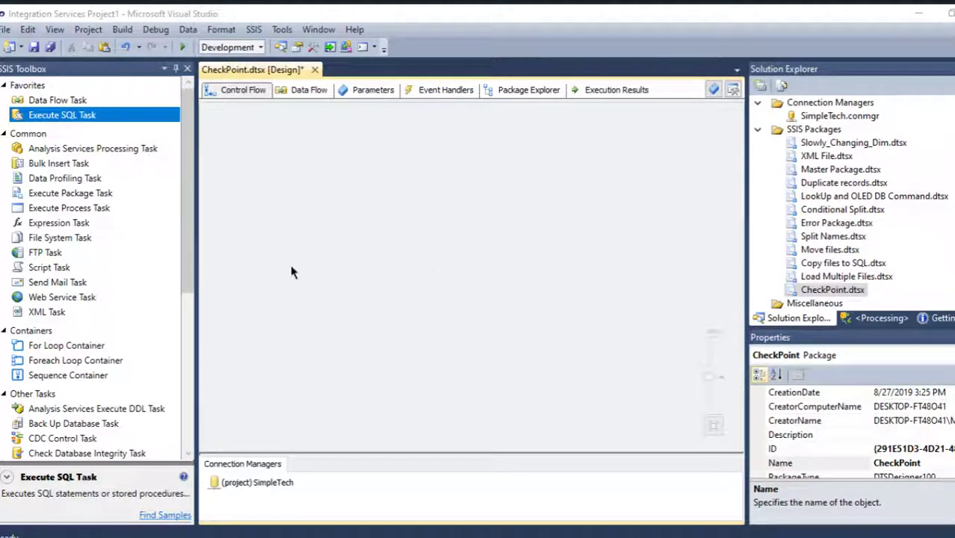
Add an Execute SQL Task to the CheckPoint package's control flow and open its editor at the Connection property.
{"action": "left_click_drag", "start_coordinate": [194, 302], "coordinate": [180, 307]}
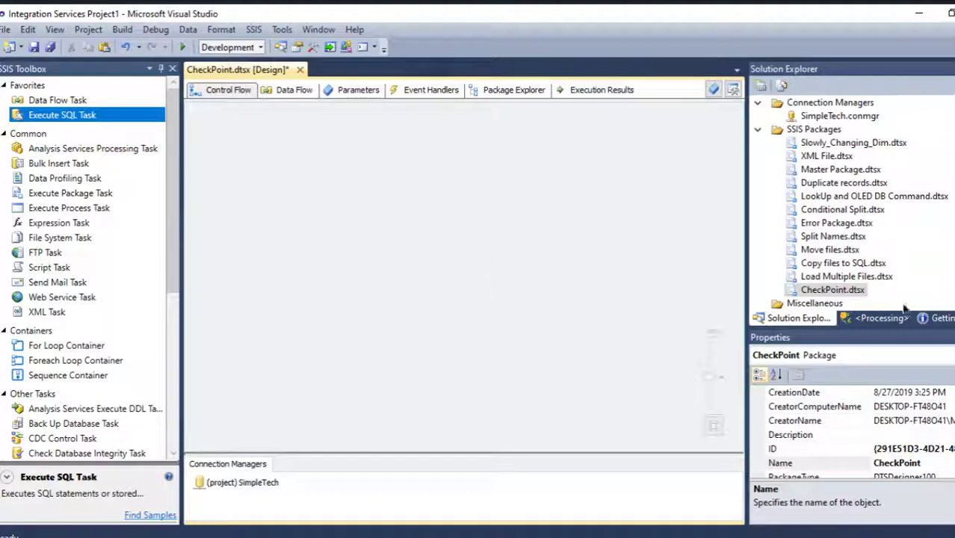
{"action": "left_click_drag", "start_coordinate": [66, 120], "coordinate": [374, 180]}
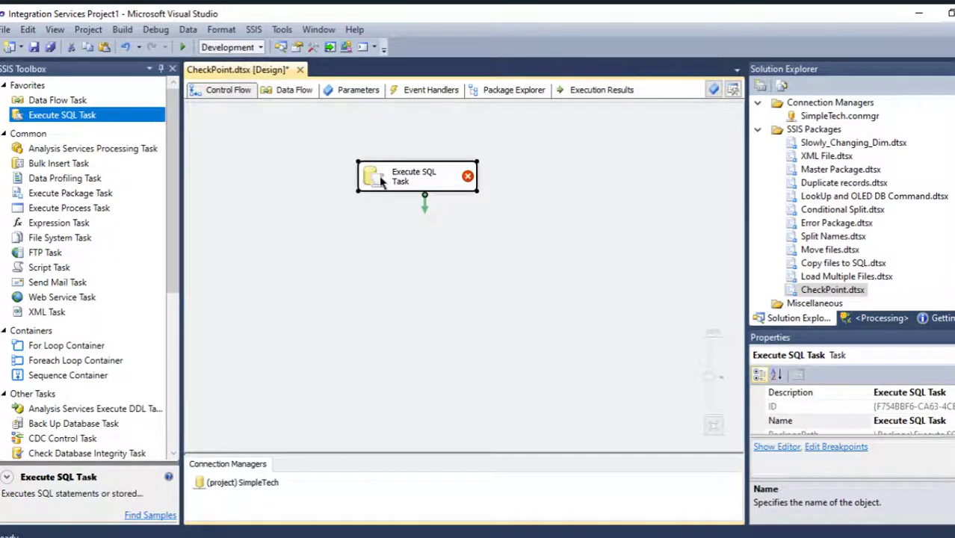
{"action": "double_click", "coordinate": [381, 183]}
{"action": "left_click", "coordinate": [733, 293]}
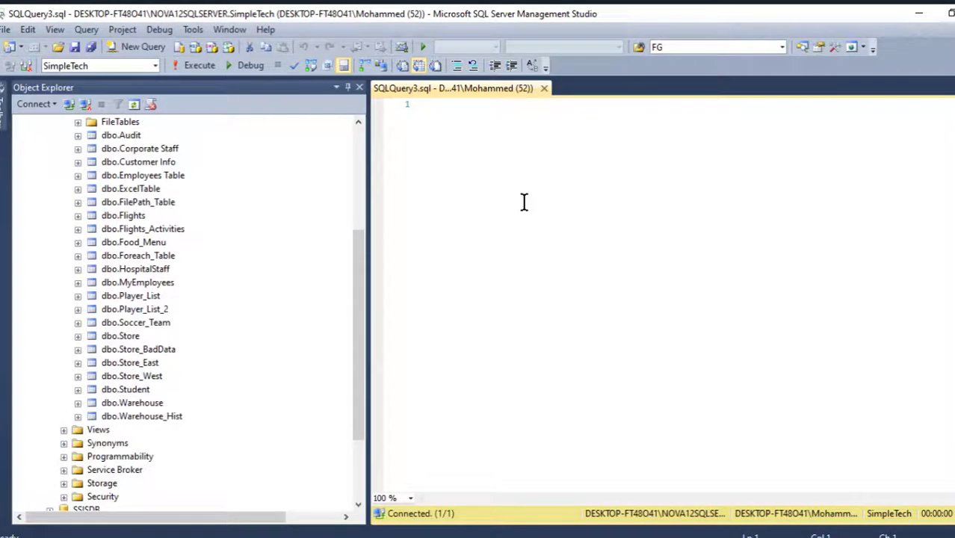
In SQL Server Management Studio, write the query "Select * From [dbo].[Store]", copy it and execute it.
{"action": "type", "text": "lect *"}
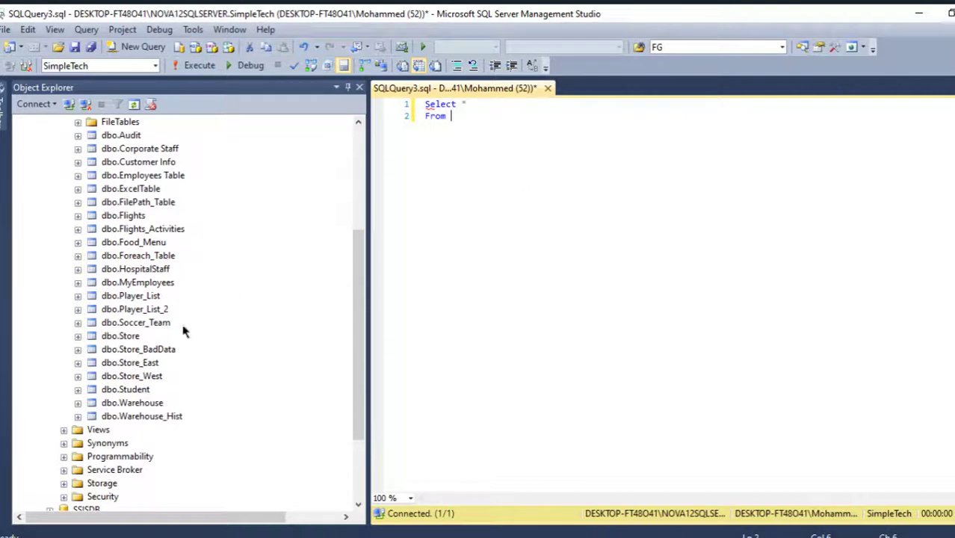
{"action": "left_click_drag", "start_coordinate": [134, 337], "coordinate": [523, 153]}
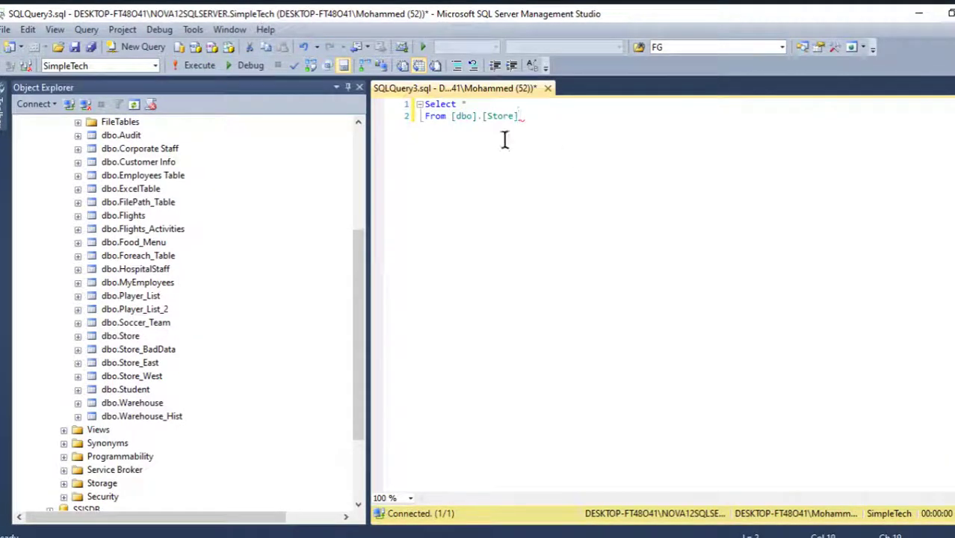
{"action": "key", "text": "ctrl+a"}
{"action": "key", "text": "ctrl+c"}
{"action": "left_click", "coordinate": [197, 65]}
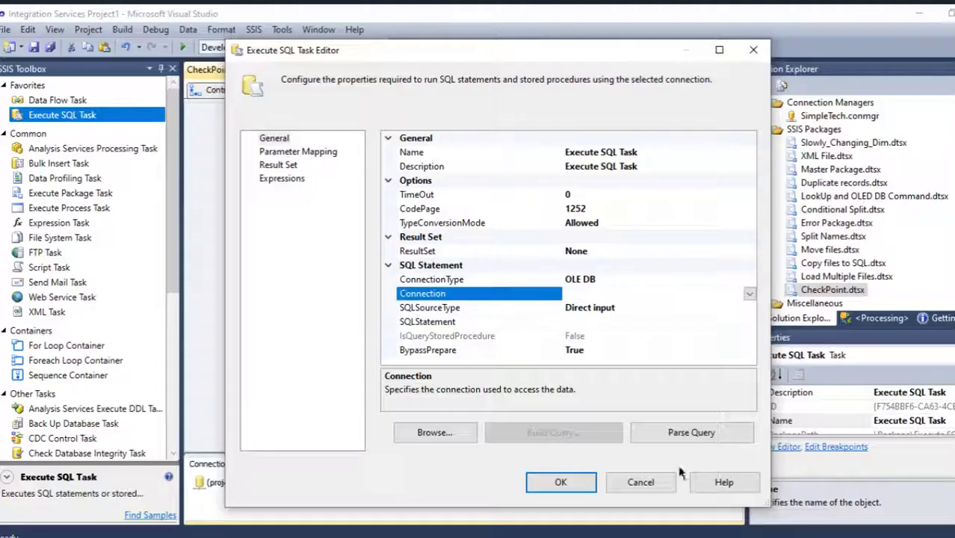
Back in Visual Studio, set the task's connection to SimpleTech and its SQL statement to the copied Select * From [dbo].[Store] query.
{"action": "left_click", "coordinate": [750, 295]}
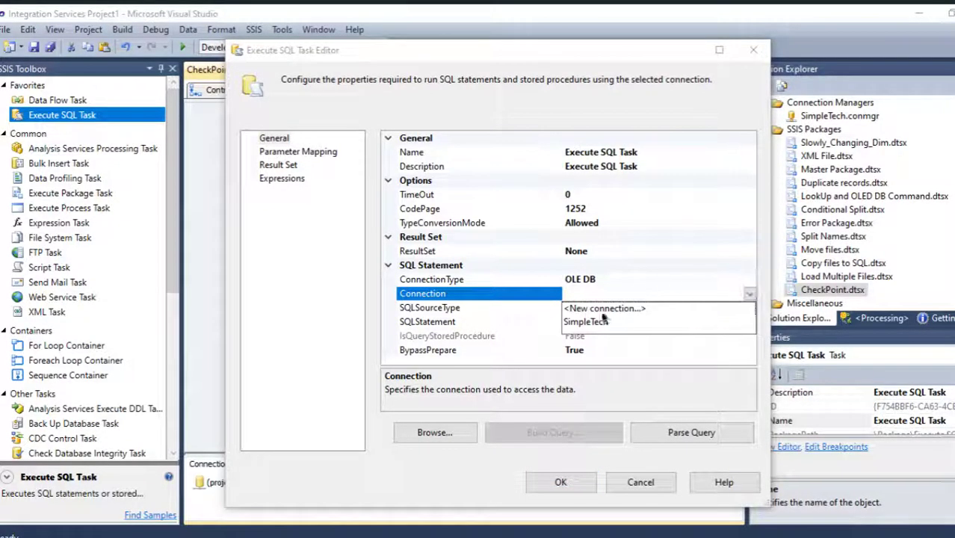
{"action": "left_click", "coordinate": [590, 322]}
{"action": "left_click", "coordinate": [607, 321]}
{"action": "left_click", "coordinate": [749, 322]}
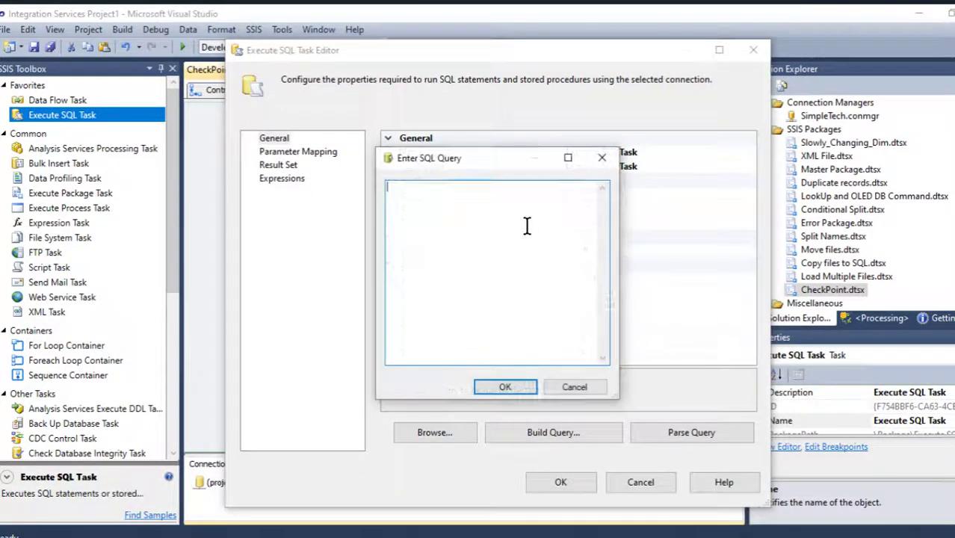
{"action": "key", "text": "ctrl+v"}
{"action": "left_click", "coordinate": [506, 387]}
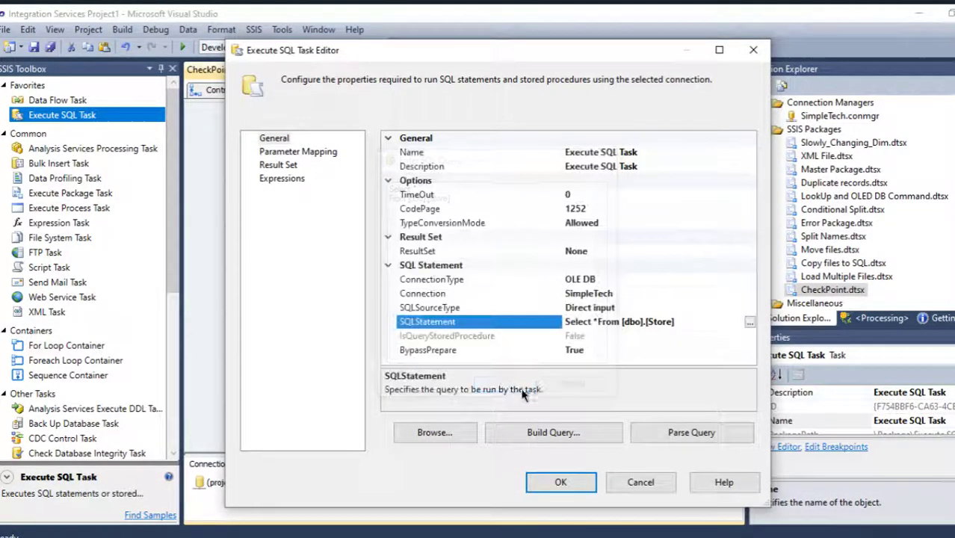
{"action": "left_click", "coordinate": [561, 482]}
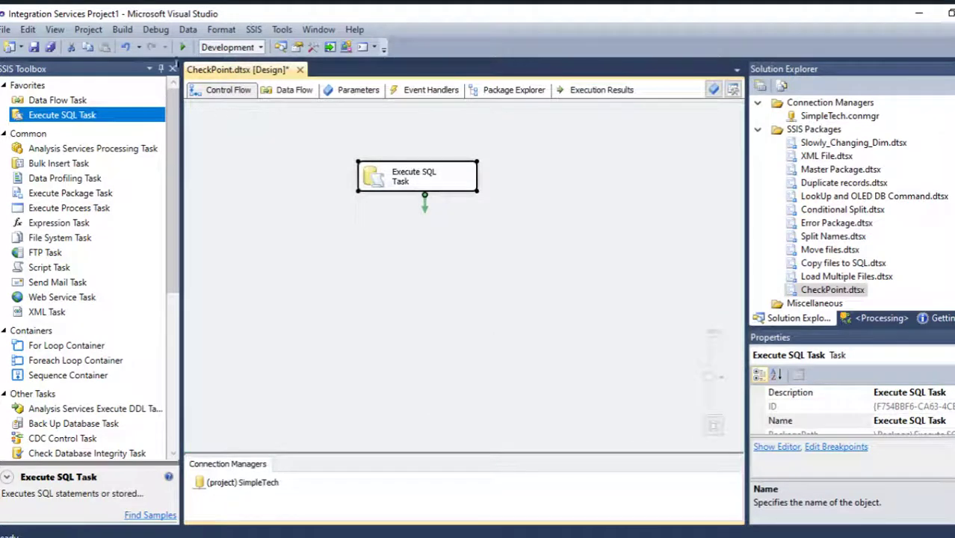
Run the package to test the single Execute SQL Task, and stop debugging.
{"action": "left_click", "coordinate": [182, 47]}
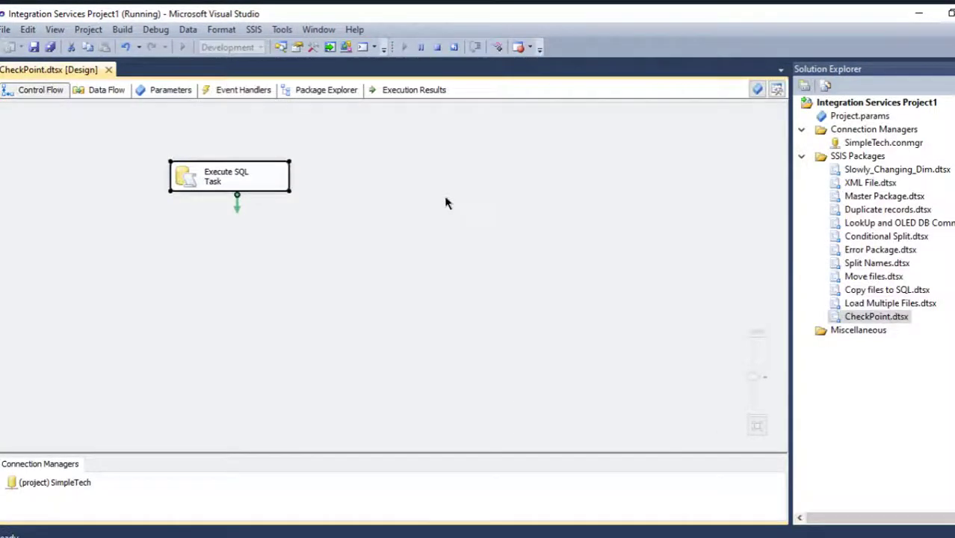
{"action": "left_click", "coordinate": [454, 46]}
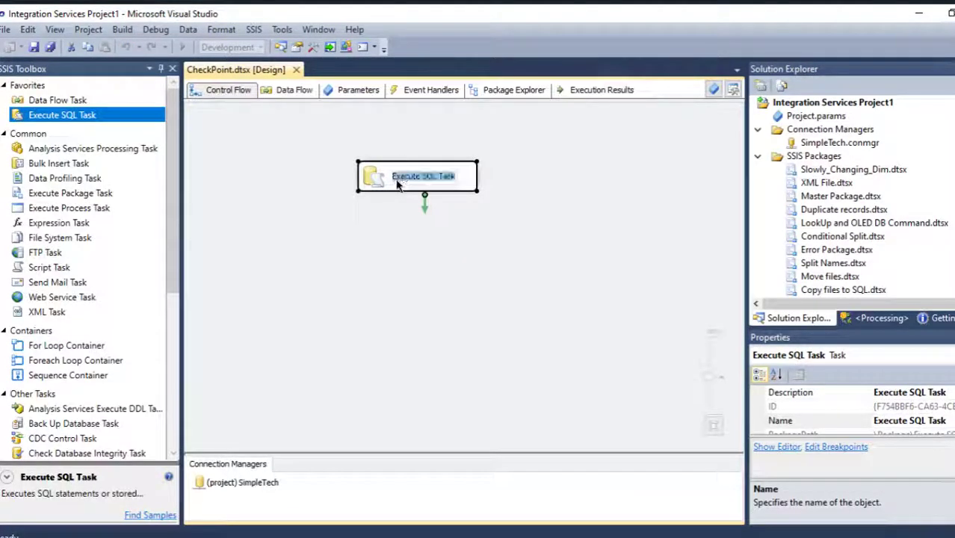
{"action": "left_click", "coordinate": [495, 230]}
Duplicate the Execute SQL Task twice and arrange the two copies in a column below the original.
{"action": "left_click", "coordinate": [374, 181]}
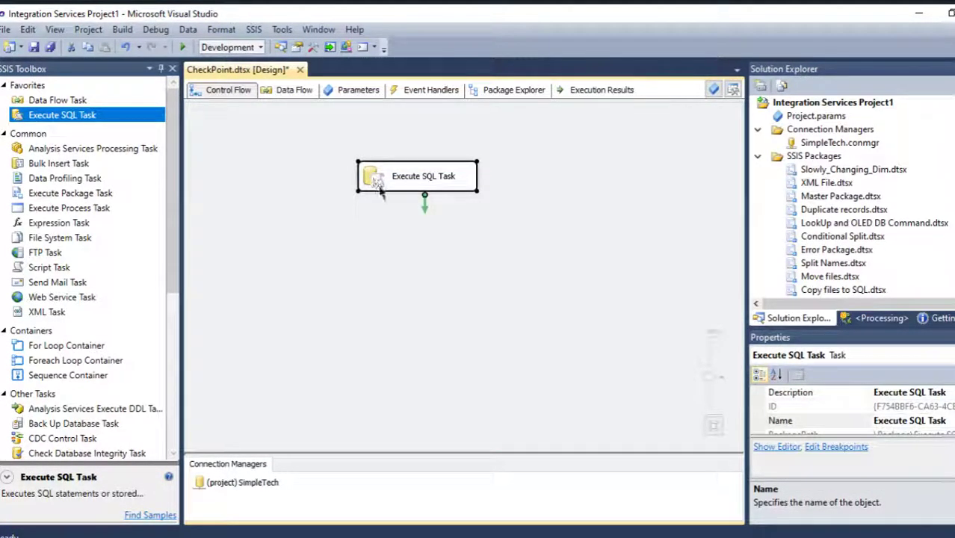
{"action": "left_click", "coordinate": [458, 235]}
{"action": "left_click", "coordinate": [381, 186]}
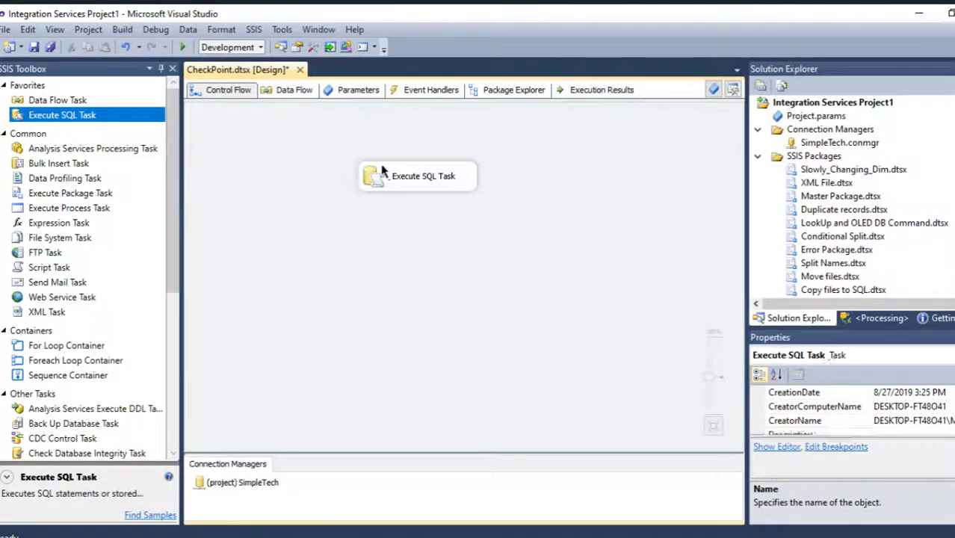
{"action": "left_click", "coordinate": [392, 227]}
{"action": "key", "text": "ctrl+v"}
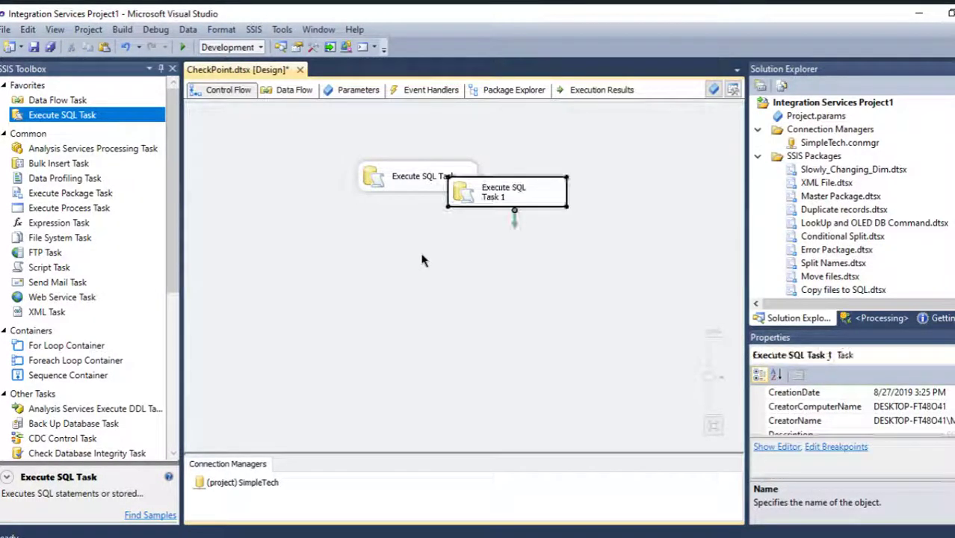
{"action": "key", "text": "ctrl+v"}
{"action": "left_click_drag", "start_coordinate": [390, 269], "coordinate": [380, 329]}
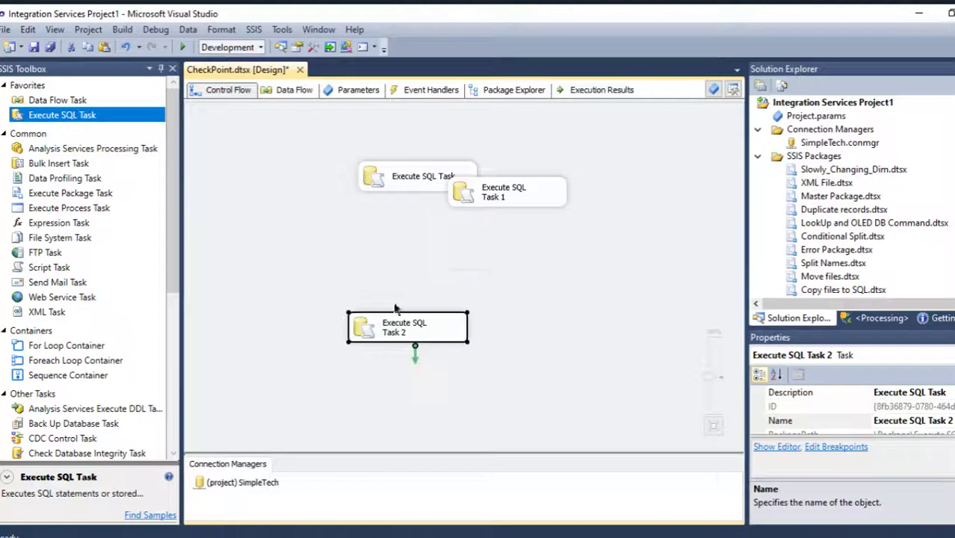
{"action": "left_click_drag", "start_coordinate": [493, 191], "coordinate": [414, 250]}
Connect the three Execute SQL Tasks in sequence with precedence constraints and align them vertically.
{"action": "left_click", "coordinate": [423, 181]}
{"action": "left_click_drag", "start_coordinate": [428, 207], "coordinate": [399, 363]}
{"action": "left_click", "coordinate": [428, 258]}
{"action": "left_click", "coordinate": [423, 179]}
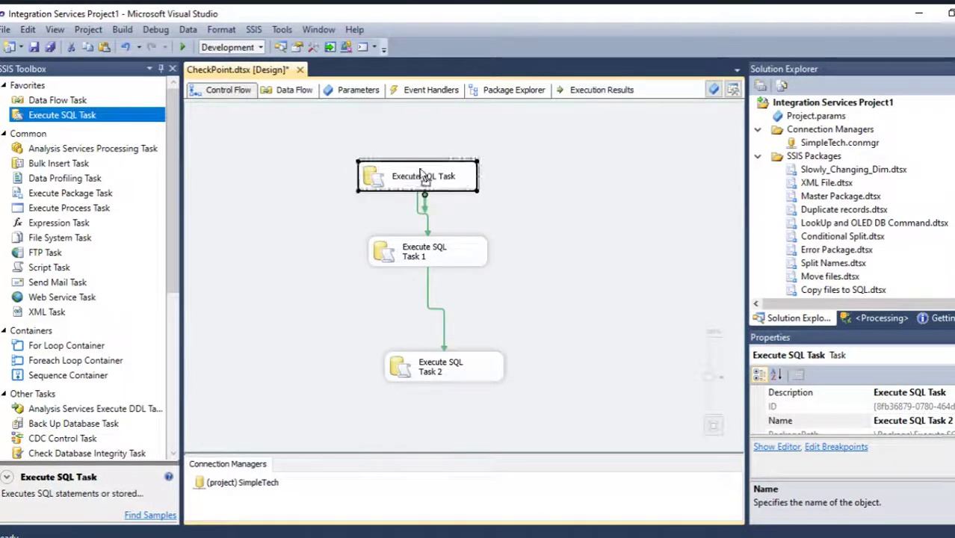
{"action": "left_click_drag", "start_coordinate": [422, 180], "coordinate": [431, 157]}
{"action": "left_click", "coordinate": [414, 376]}
{"action": "left_click_drag", "start_coordinate": [413, 376], "coordinate": [398, 383]}
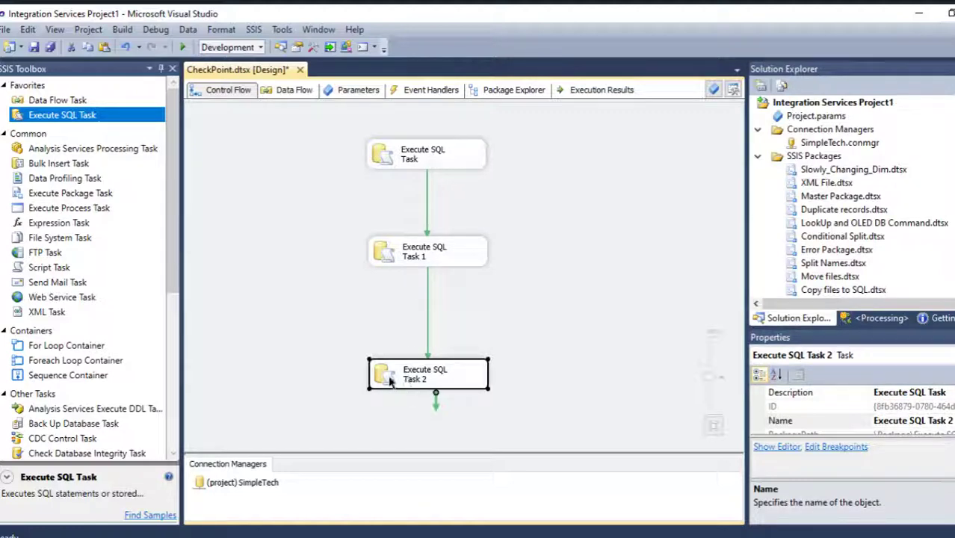
Make Execute SQL Task 2's query invalid by shortening its SQL statement to "Select *From [dbo].[Stor".
{"action": "double_click", "coordinate": [389, 380]}
{"action": "left_click", "coordinate": [685, 322]}
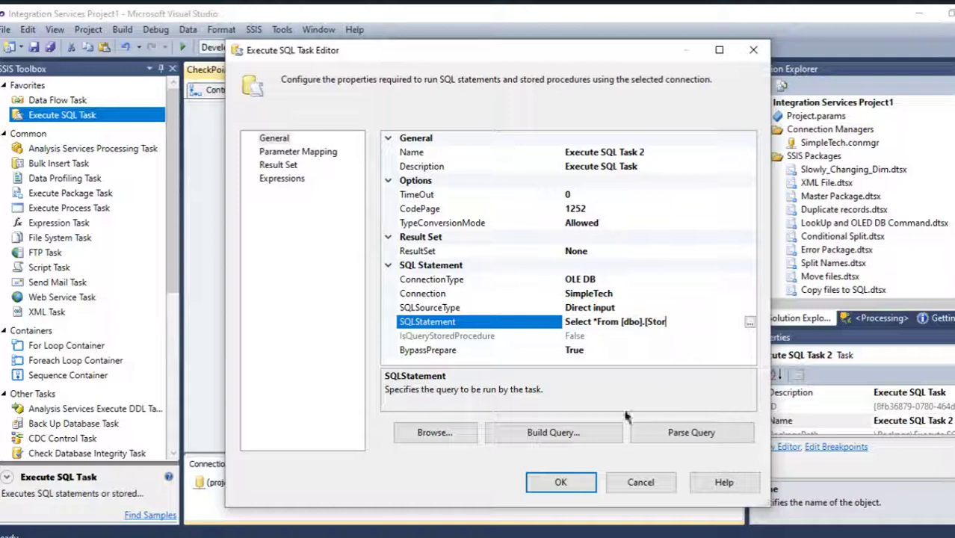
{"action": "left_click", "coordinate": [561, 482]}
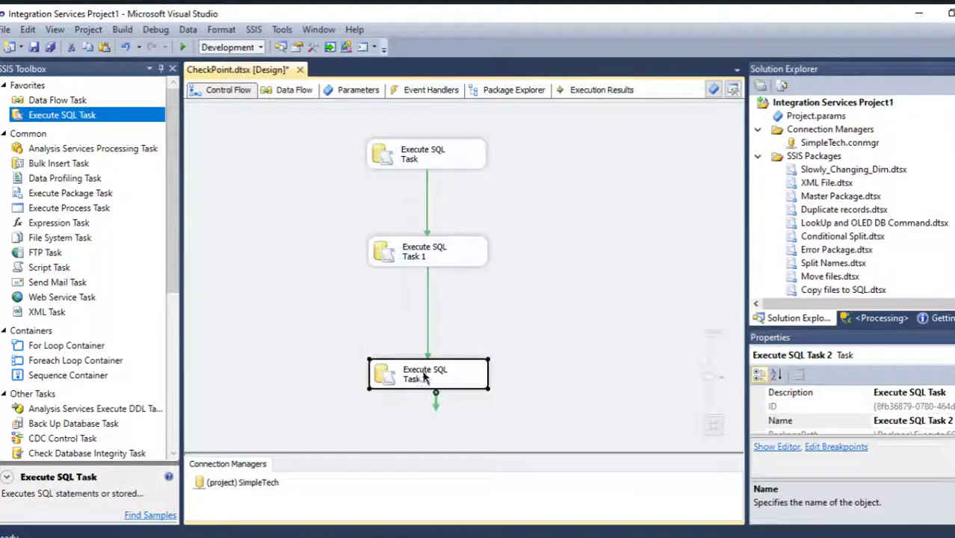
{"action": "left_click", "coordinate": [520, 317]}
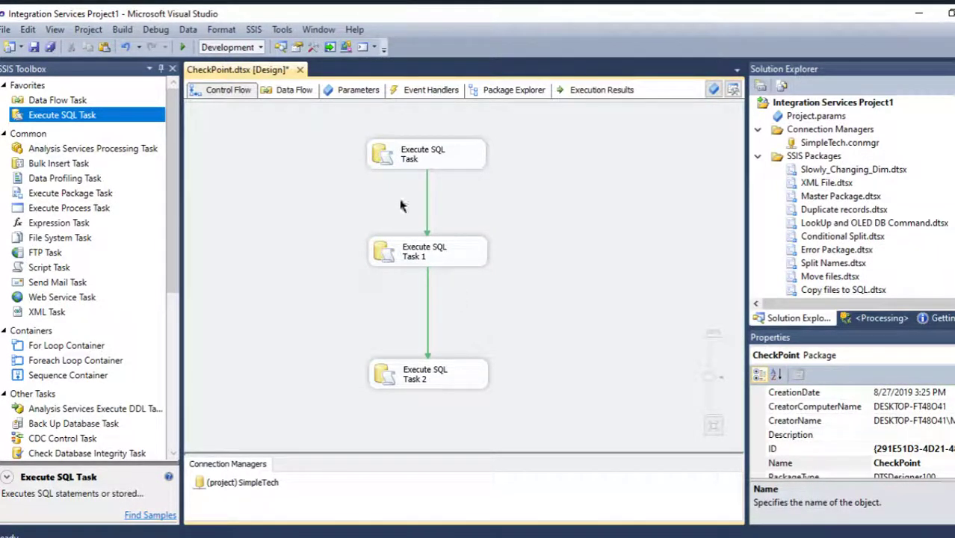
Run the package with the broken last task and stop debugging.
{"action": "left_click", "coordinate": [180, 47]}
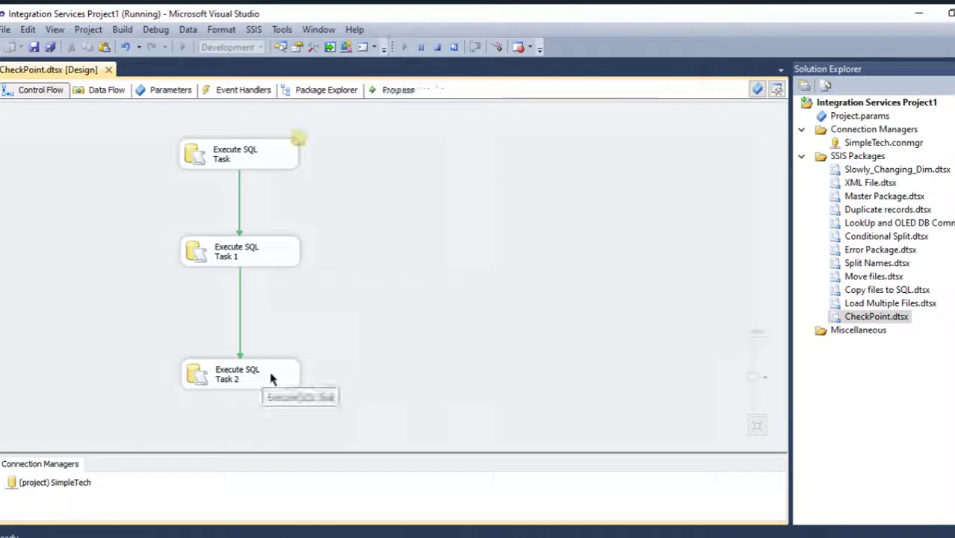
{"action": "left_click", "coordinate": [437, 47]}
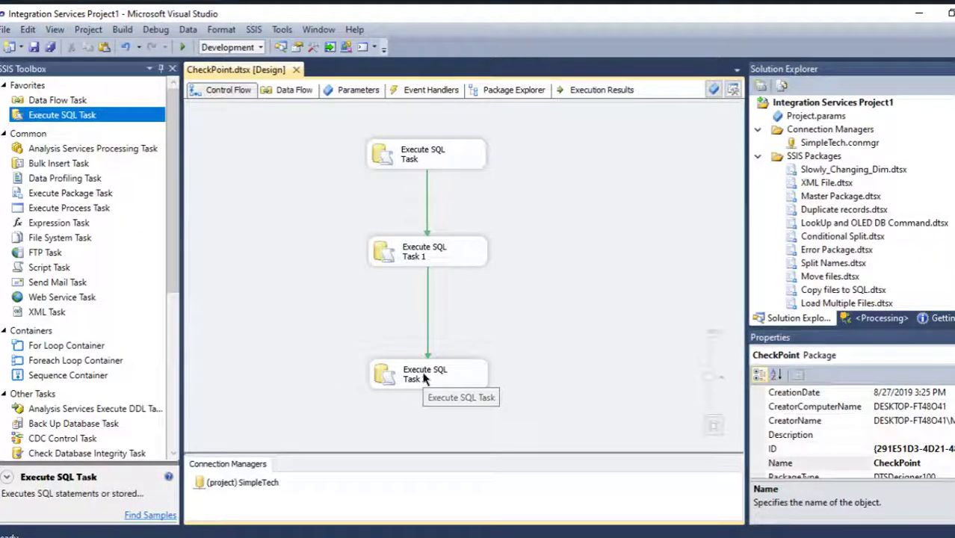
Open the package's properties at the Checkpoints section and inspect the file selection for CheckpointFileName.
{"action": "right_click", "coordinate": [546, 320]}
{"action": "left_click", "coordinate": [607, 343]}
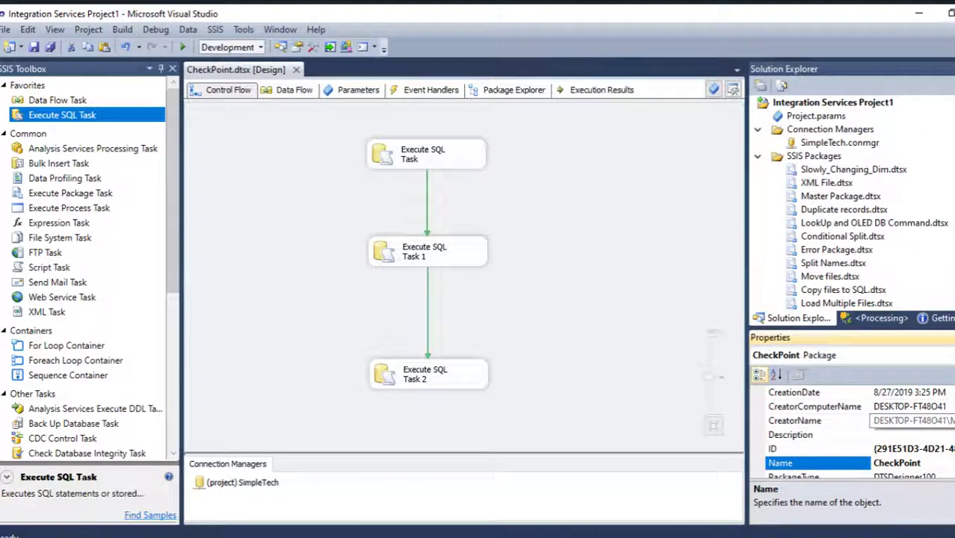
{"action": "scroll", "coordinate": [852, 433], "scroll_direction": "up", "scroll_amount": 6}
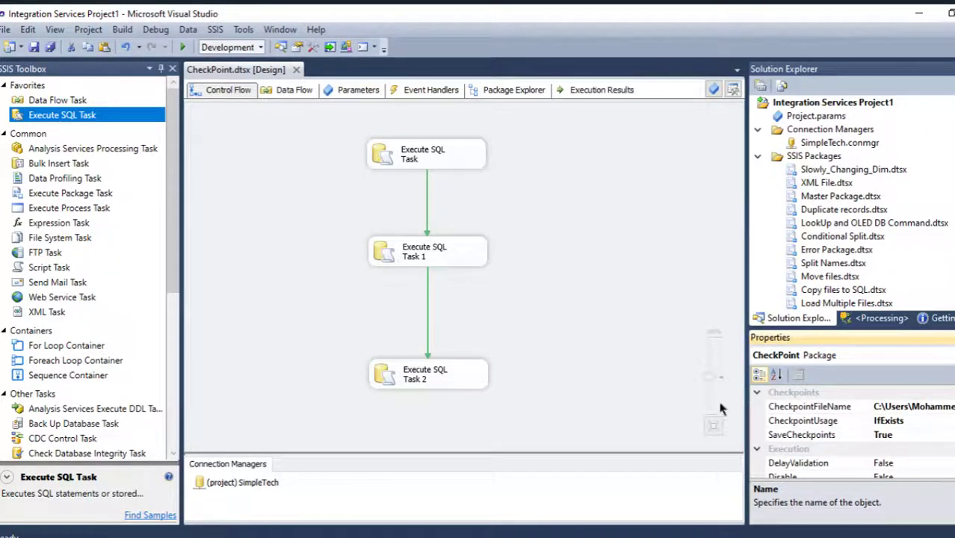
{"action": "left_click", "coordinate": [912, 407]}
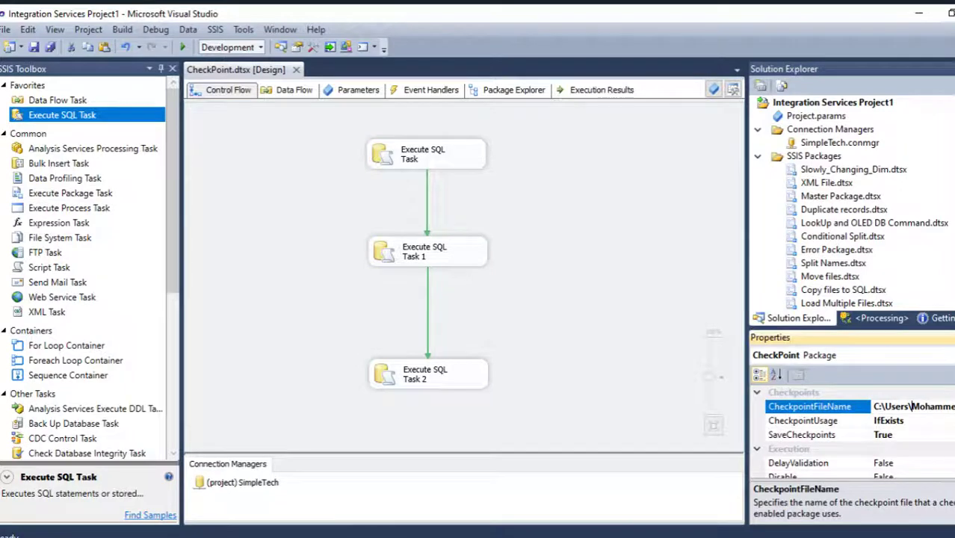
{"action": "double_click", "coordinate": [799, 406]}
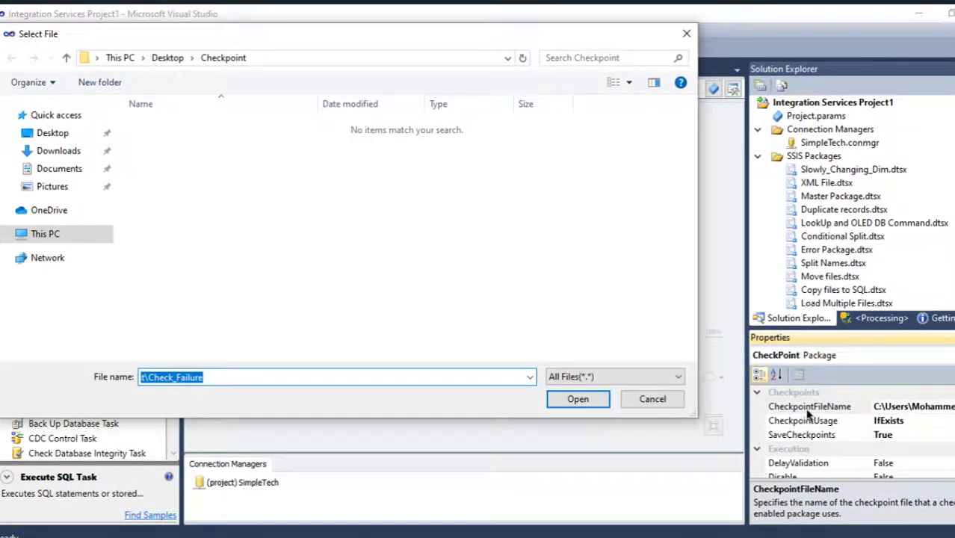
{"action": "left_click", "coordinate": [653, 399]}
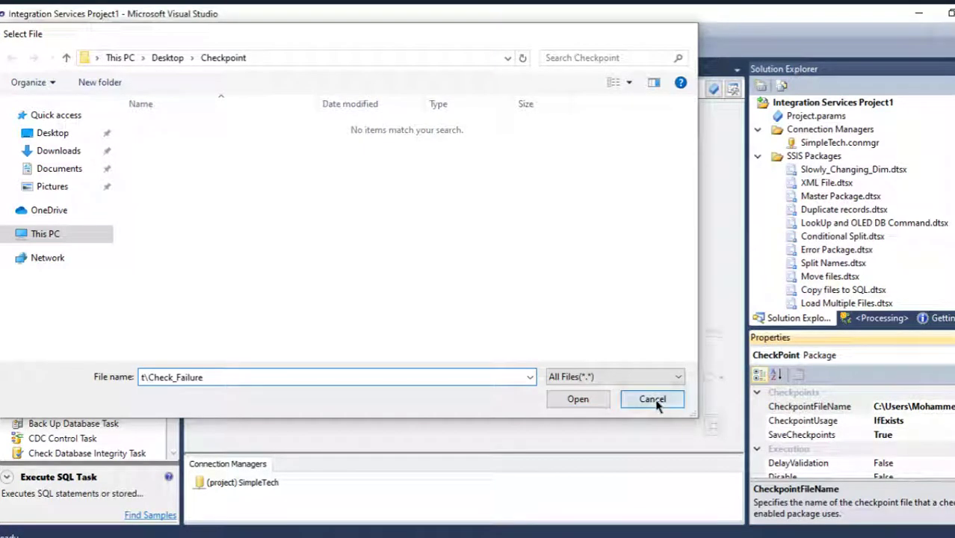
Set the package's CheckpointFileName to Check_Failure in the Desktop\Checkpoint folder, removing the path prefix from the file name.
{"action": "right_click", "coordinate": [603, 273]}
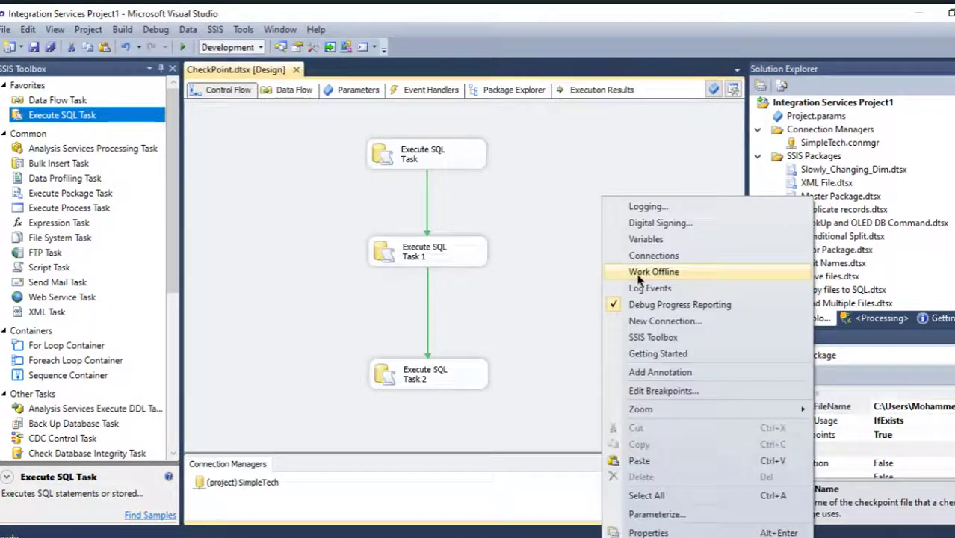
{"action": "left_click", "coordinate": [636, 532]}
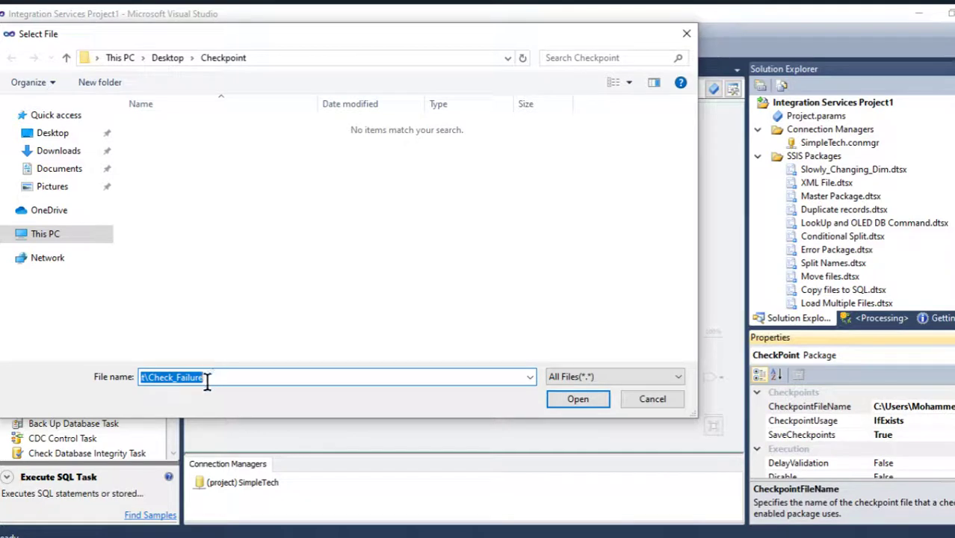
{"action": "left_click", "coordinate": [150, 377]}
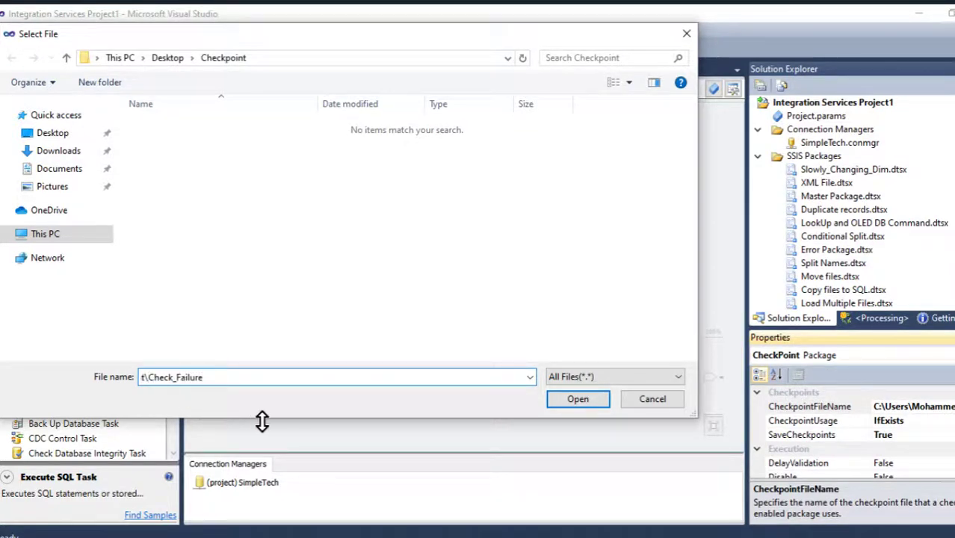
{"action": "key", "text": "BackSpace"}
{"action": "key", "text": "BackSpace"}
{"action": "key", "text": "BackSpace"}
{"action": "key", "text": "BackSpace"}
{"action": "key", "text": "BackSpace"}
{"action": "key", "text": "BackSpace"}
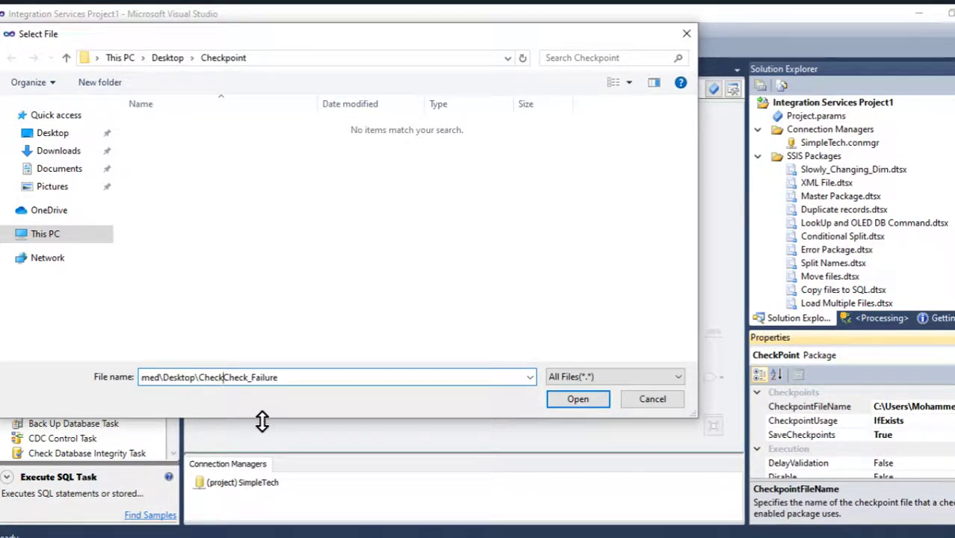
{"action": "key", "text": "BackSpace"}
{"action": "key", "text": "BackSpace"}
{"action": "key", "text": "BackSpace"}
{"action": "key", "text": "BackSpace"}
{"action": "key", "text": "BackSpace"}
{"action": "key", "text": "BackSpace"}
{"action": "key", "text": "BackSpace"}
{"action": "key", "text": "BackSpace"}
{"action": "key", "text": "BackSpace"}
{"action": "key", "text": "BackSpace"}
{"action": "key", "text": "BackSpace"}
{"action": "key", "text": "BackSpace"}
{"action": "key", "text": "BackSpace"}
{"action": "key", "text": "BackSpace"}
{"action": "key", "text": "BackSpace"}
{"action": "key", "text": "BackSpace"}
{"action": "key", "text": "BackSpace"}
{"action": "key", "text": "BackSpace"}
{"action": "key", "text": "BackSpace"}
{"action": "key", "text": "BackSpace"}
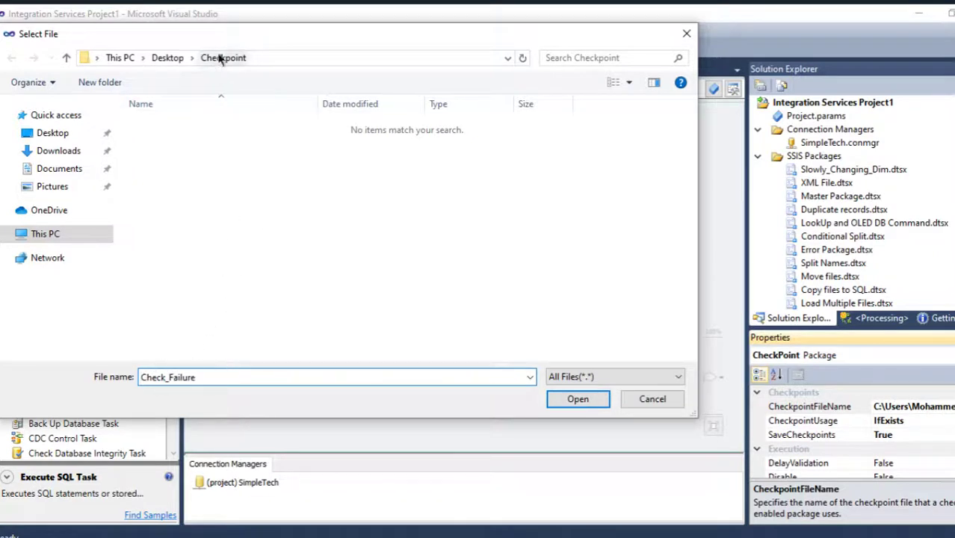
{"action": "left_click", "coordinate": [568, 399]}
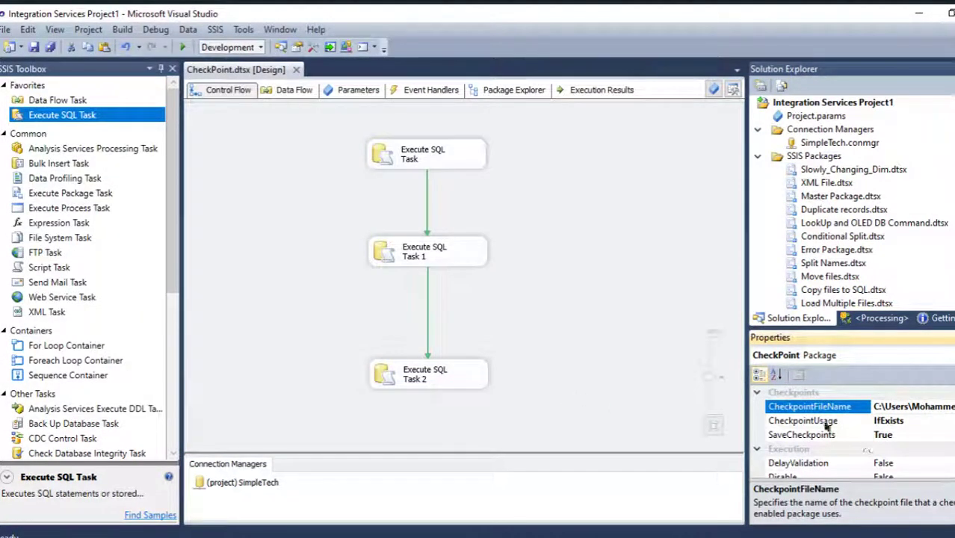
Set the package's CheckpointUsage to IfExists, with SaveCheckpoints set to True.
{"action": "left_click", "coordinate": [815, 423]}
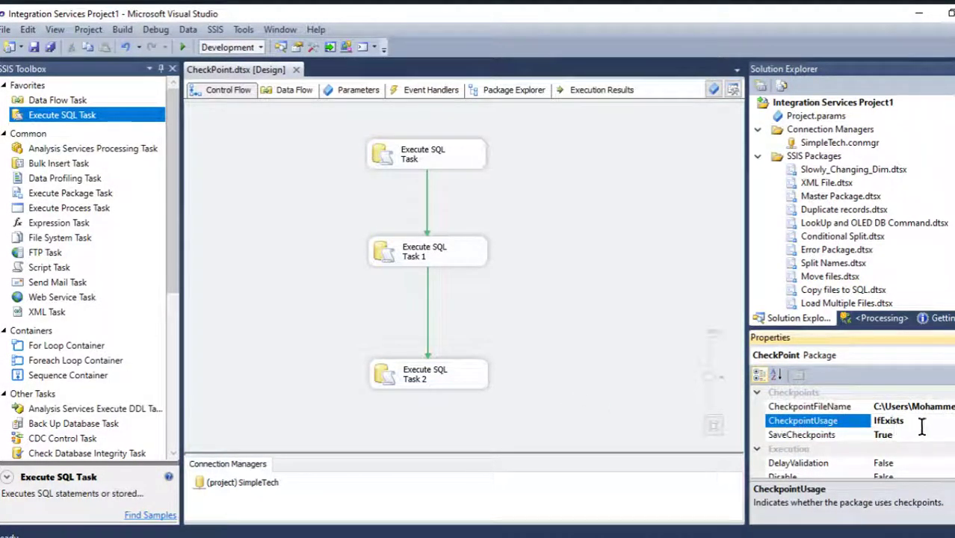
{"action": "left_click", "coordinate": [951, 421]}
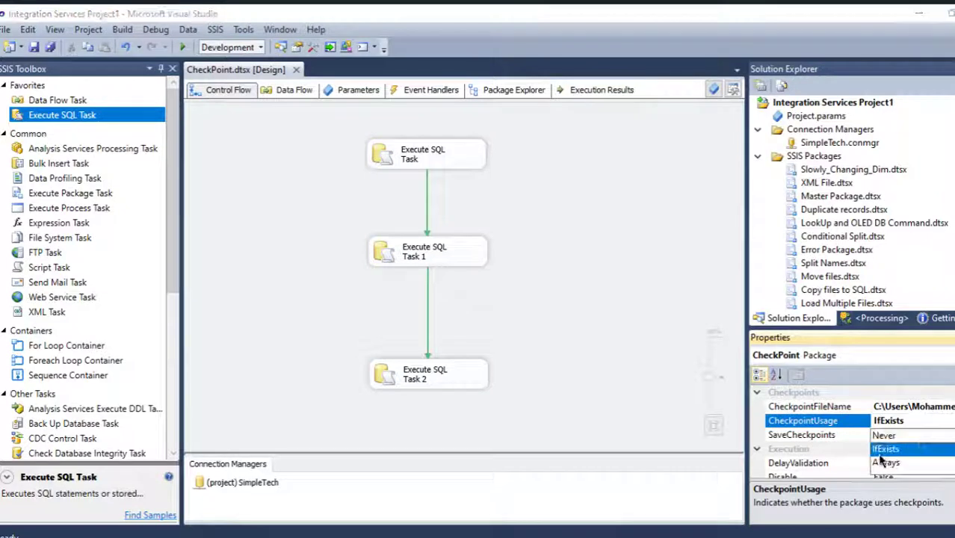
{"action": "left_click", "coordinate": [886, 448]}
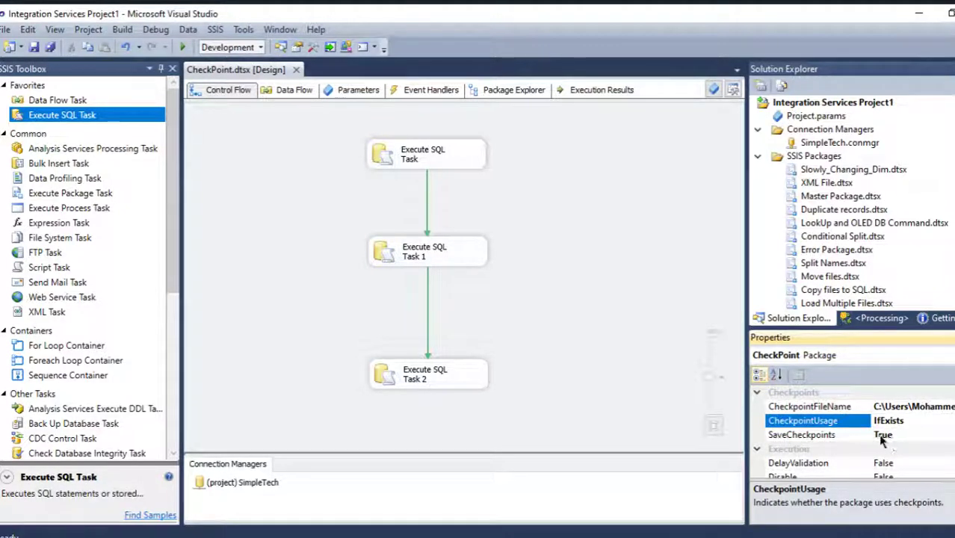
{"action": "left_click", "coordinate": [882, 441]}
Open the properties of the first Execute SQL Task and set its FailPackageOnFailure to True.
{"action": "left_click", "coordinate": [424, 169]}
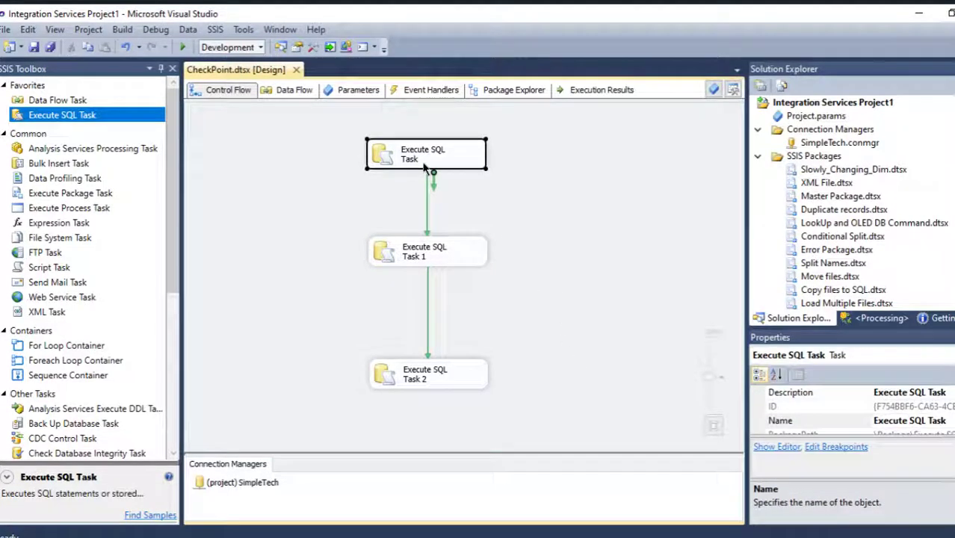
{"action": "right_click", "coordinate": [424, 169]}
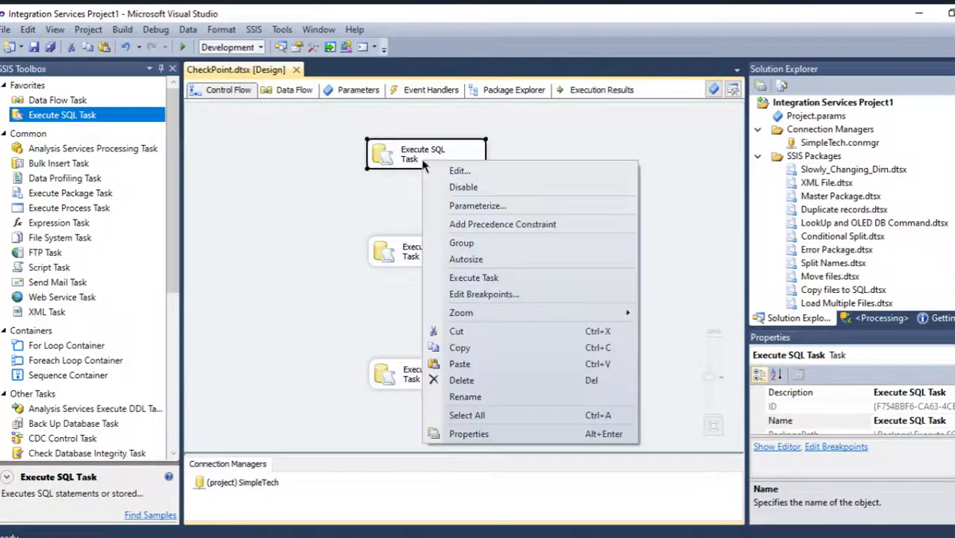
{"action": "left_click", "coordinate": [489, 435]}
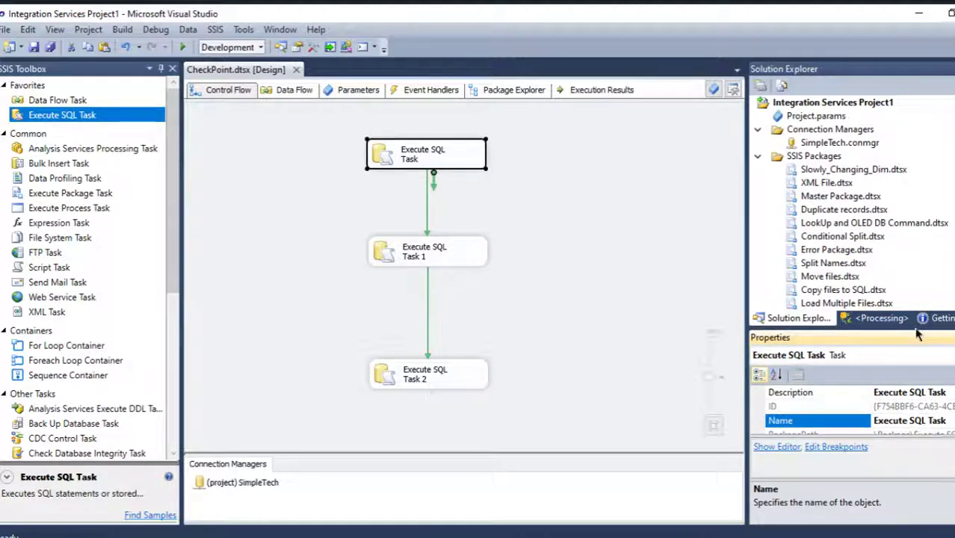
{"action": "left_click_drag", "start_coordinate": [919, 333], "coordinate": [918, 295]}
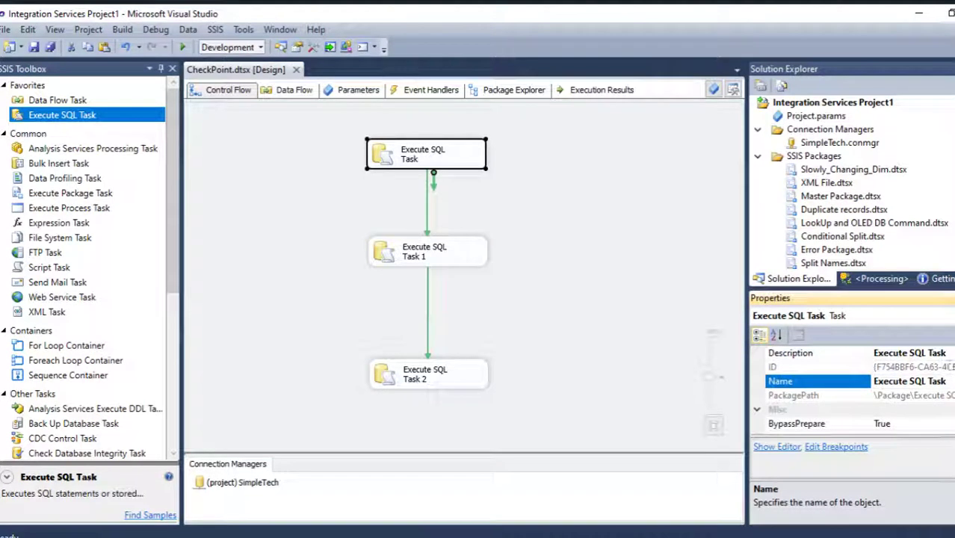
{"action": "scroll", "coordinate": [920, 393], "scroll_direction": "up", "scroll_amount": 5}
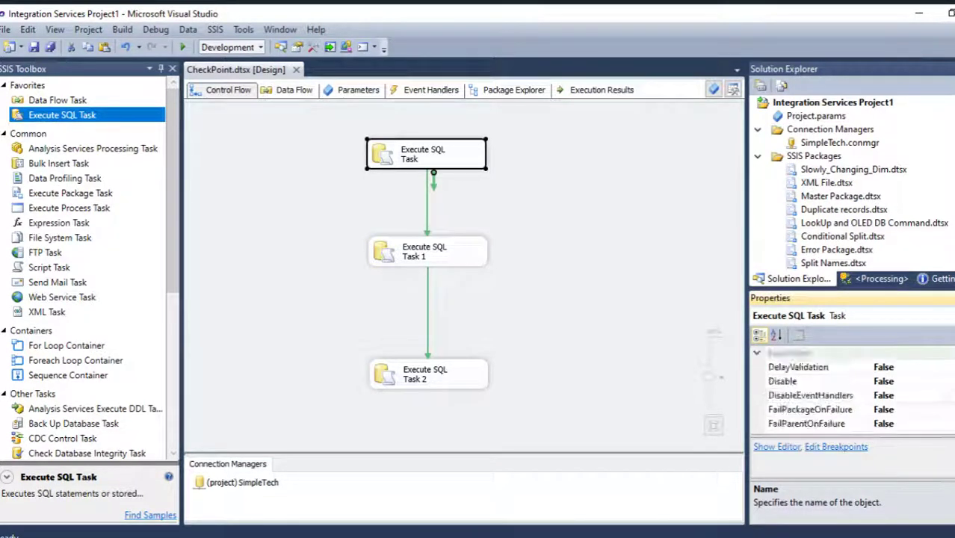
{"action": "left_click", "coordinate": [780, 411]}
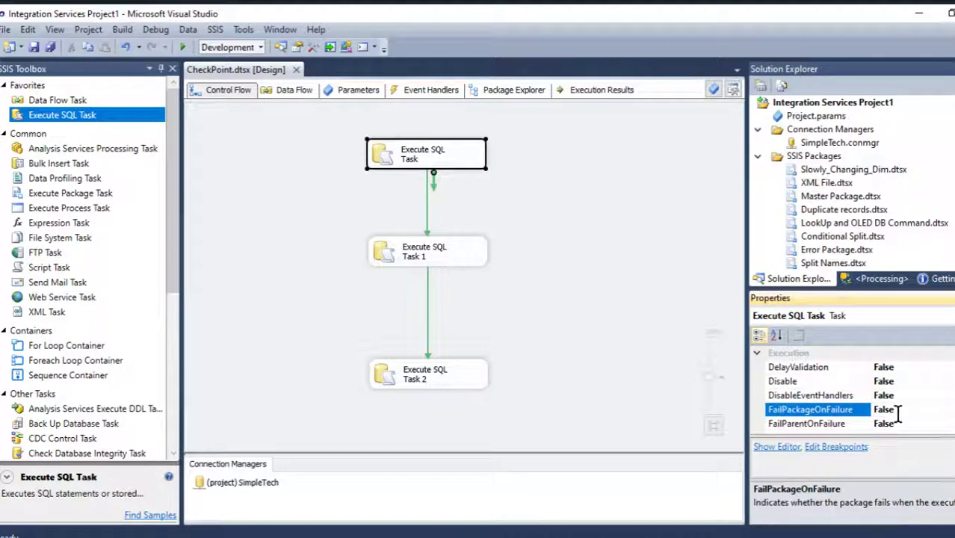
Set FailPackageOnFailure to True for both Execute SQL Task 1 and Execute SQL Task 2.
{"action": "left_click", "coordinate": [456, 259]}
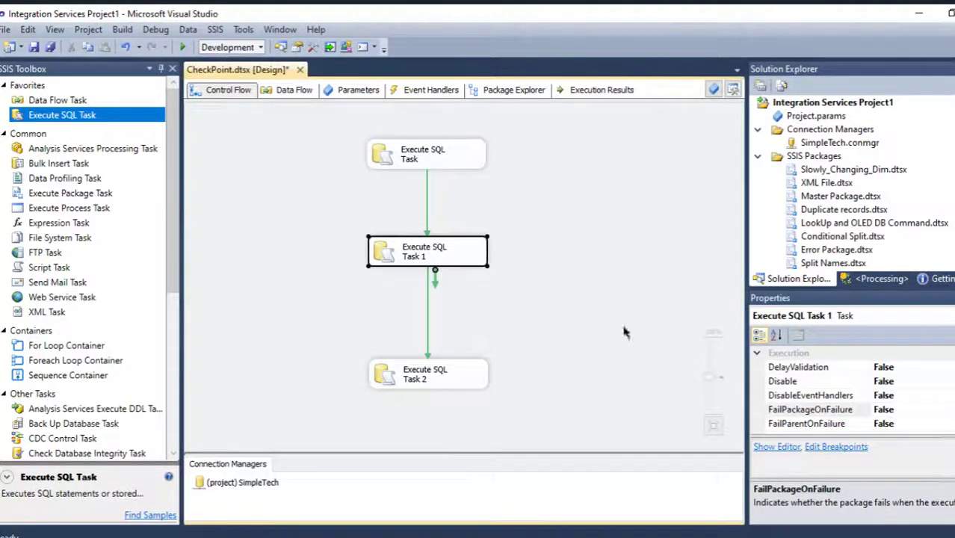
{"action": "double_click", "coordinate": [906, 409]}
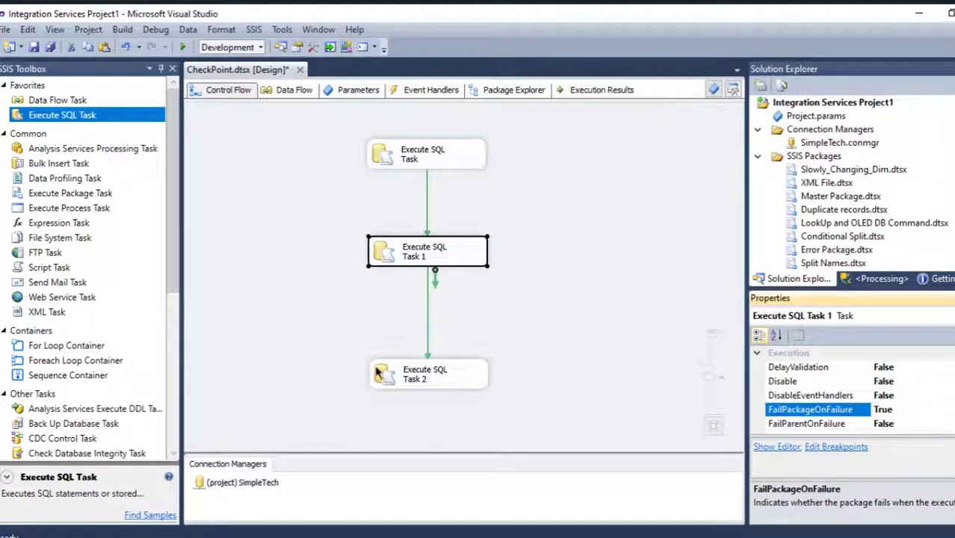
{"action": "left_click", "coordinate": [378, 371]}
{"action": "left_click", "coordinate": [900, 407]}
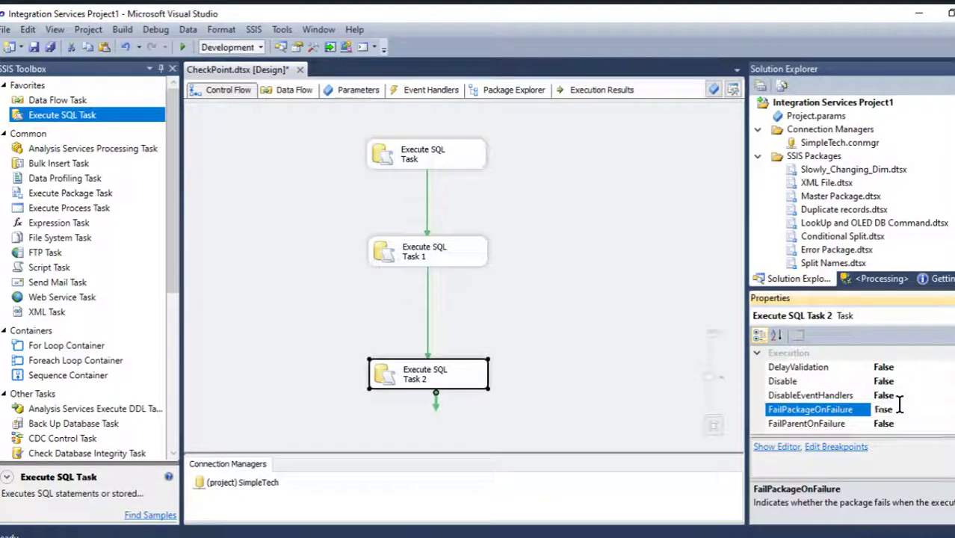
{"action": "double_click", "coordinate": [900, 405]}
Review the FailPackageOnFailure property of the package and Execute SQL Task 2, and run the package before stopping debugging.
{"action": "left_click", "coordinate": [523, 299]}
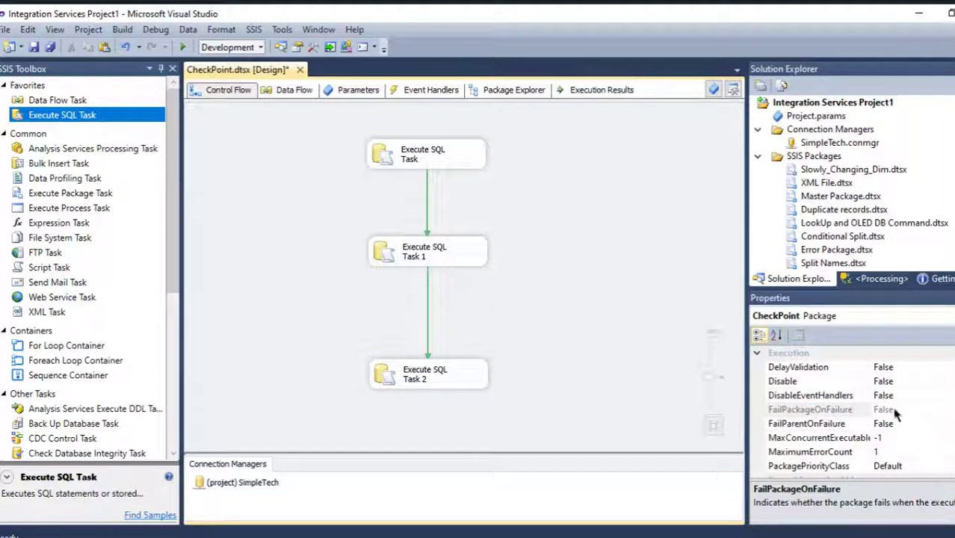
{"action": "left_click", "coordinate": [470, 379]}
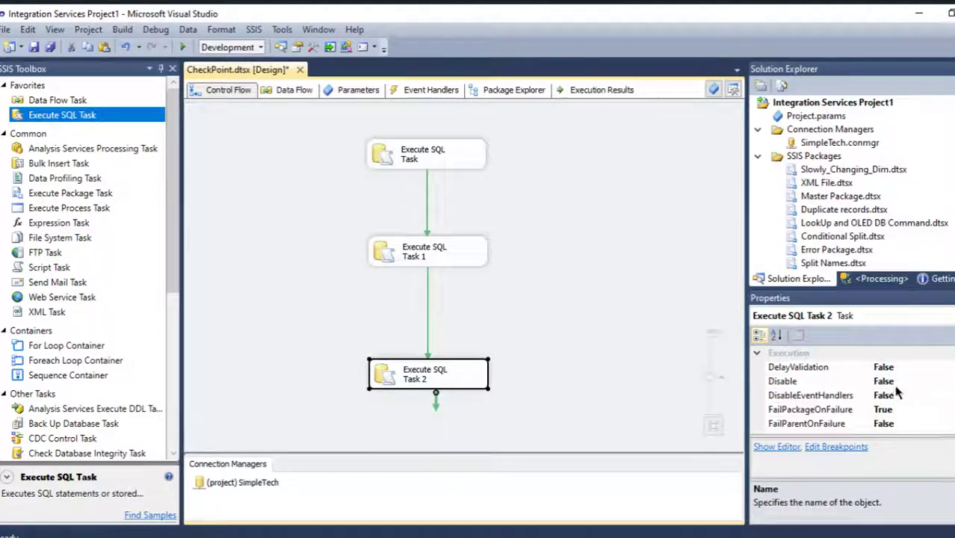
{"action": "left_click", "coordinate": [509, 260]}
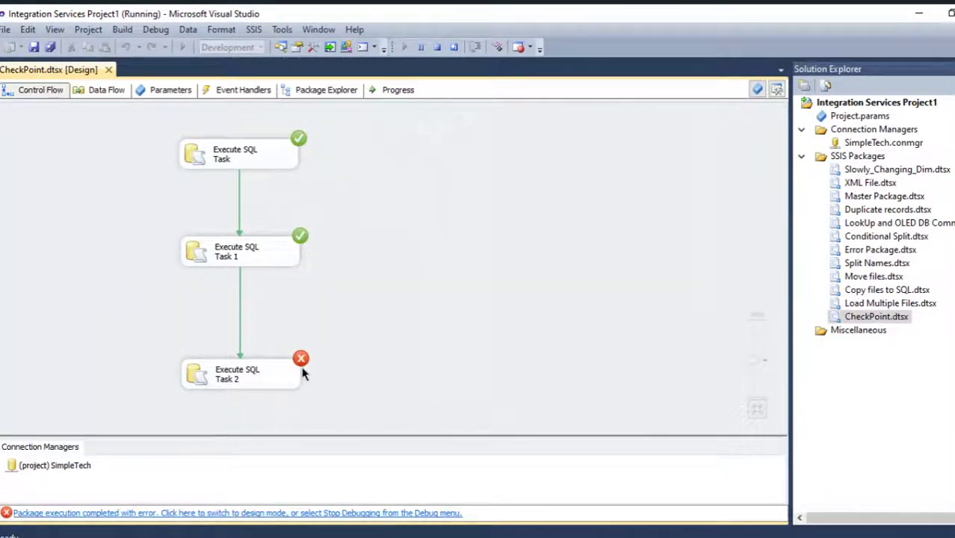
{"action": "left_click", "coordinate": [437, 46]}
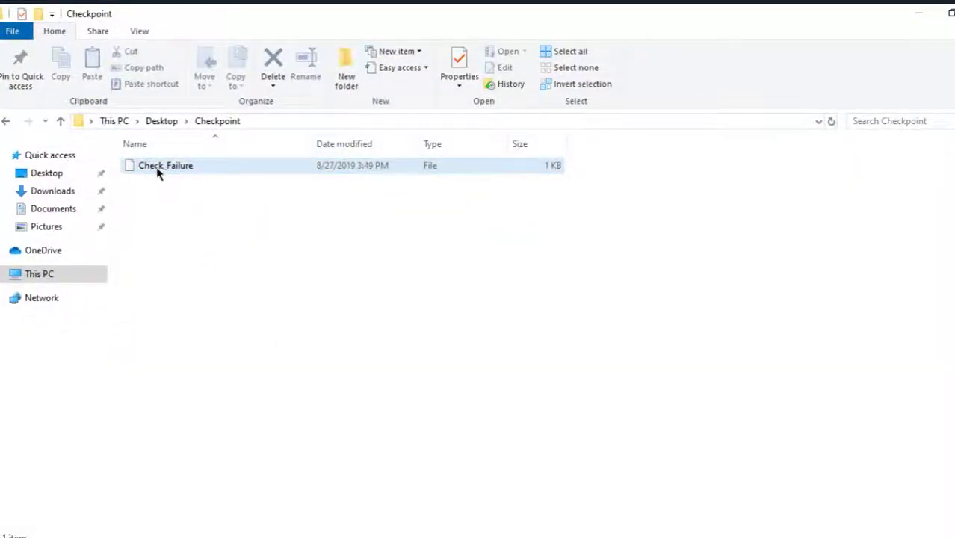
Open the Check_Failure file from the Desktop\Checkpoint folder in Notepad, examine its contents, and return to Visual Studio.
{"action": "left_click", "coordinate": [159, 169]}
{"action": "double_click", "coordinate": [157, 169]}
{"action": "left_click", "coordinate": [360, 402]}
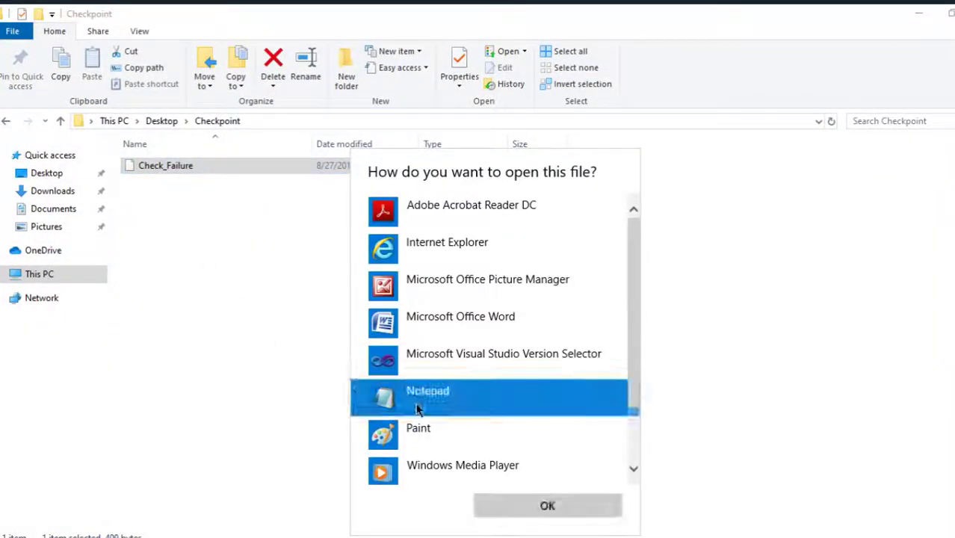
{"action": "left_click", "coordinate": [548, 515]}
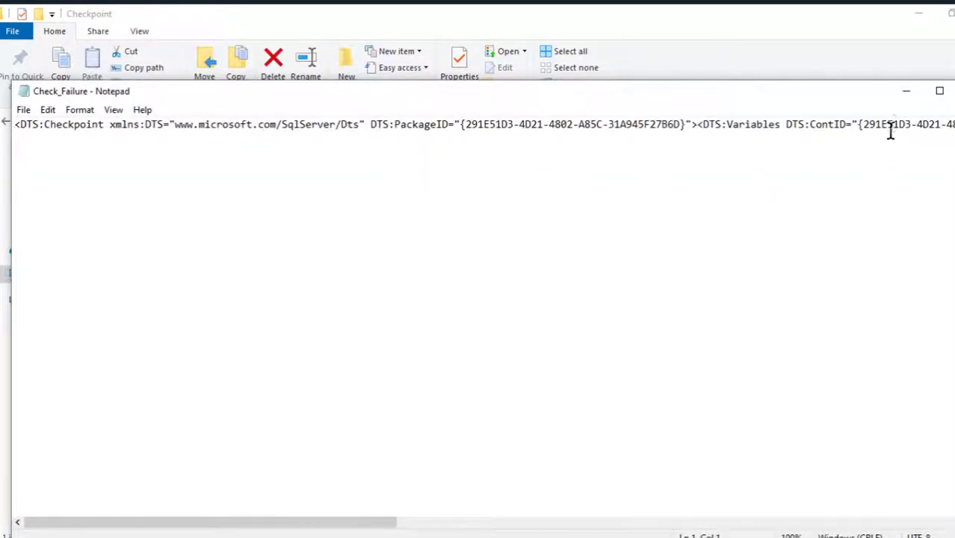
{"action": "left_click", "coordinate": [907, 90]}
{"action": "left_click", "coordinate": [924, 17]}
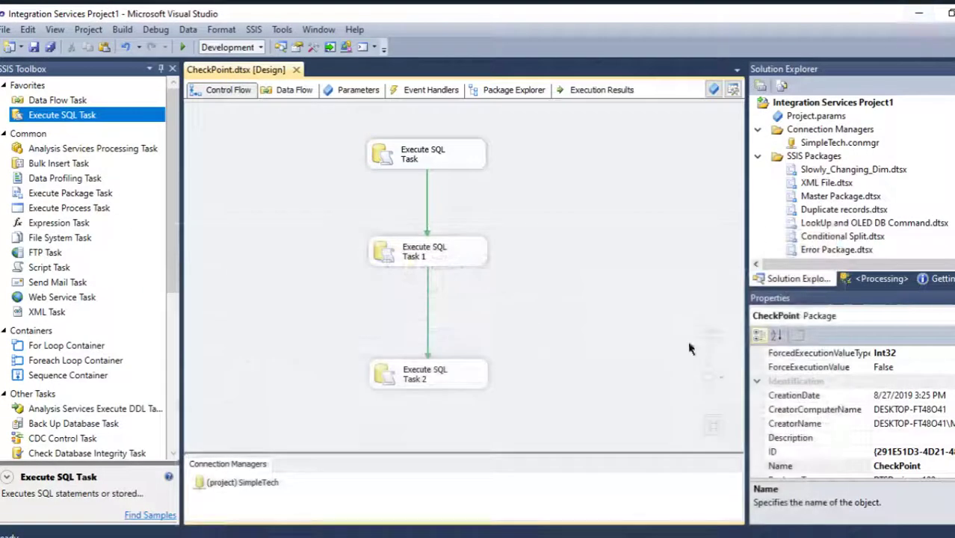
Repair Execute SQL Task 2's query by completing its SQL statement to "Select *From [dbo].[Store]".
{"action": "double_click", "coordinate": [421, 366]}
{"action": "left_click", "coordinate": [681, 320]}
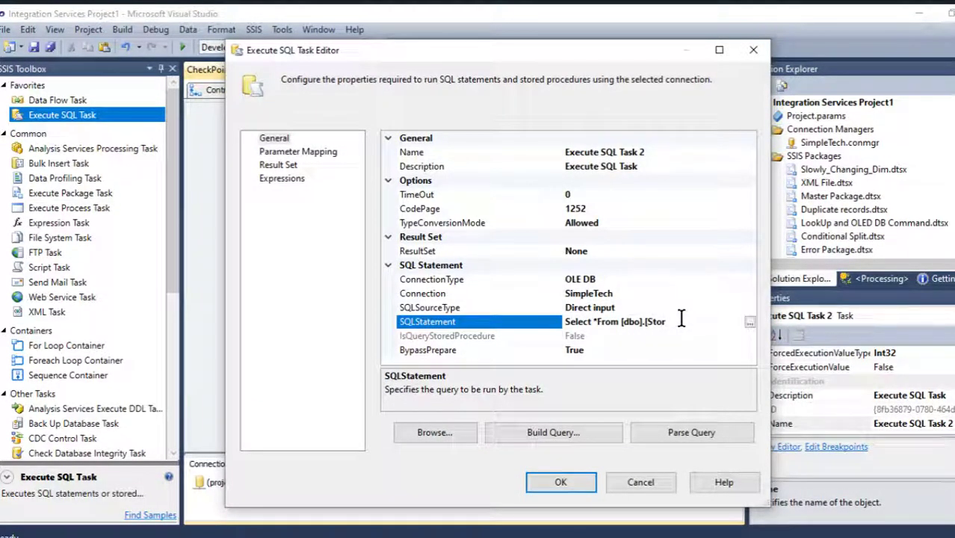
{"action": "type", "text": "e]"}
{"action": "left_click", "coordinate": [559, 484]}
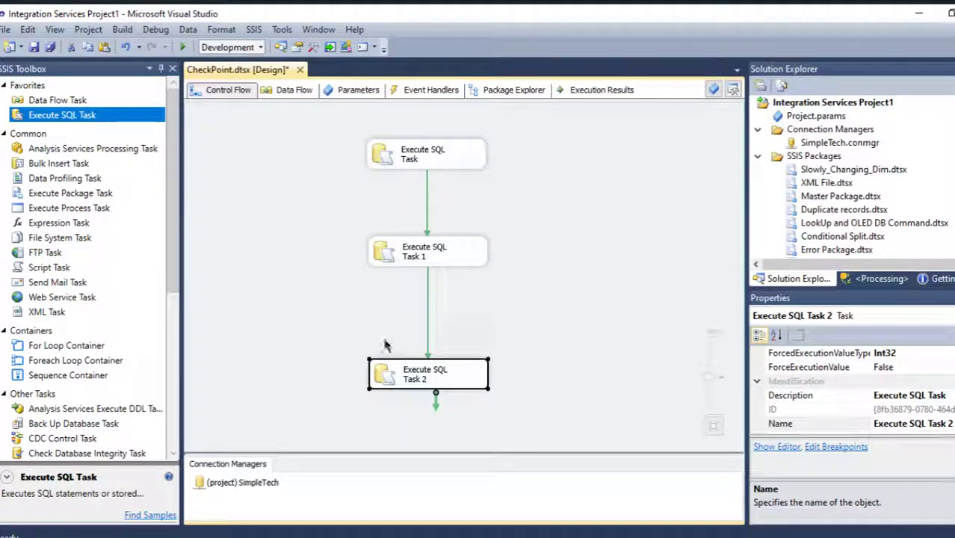
{"action": "left_click", "coordinate": [338, 318]}
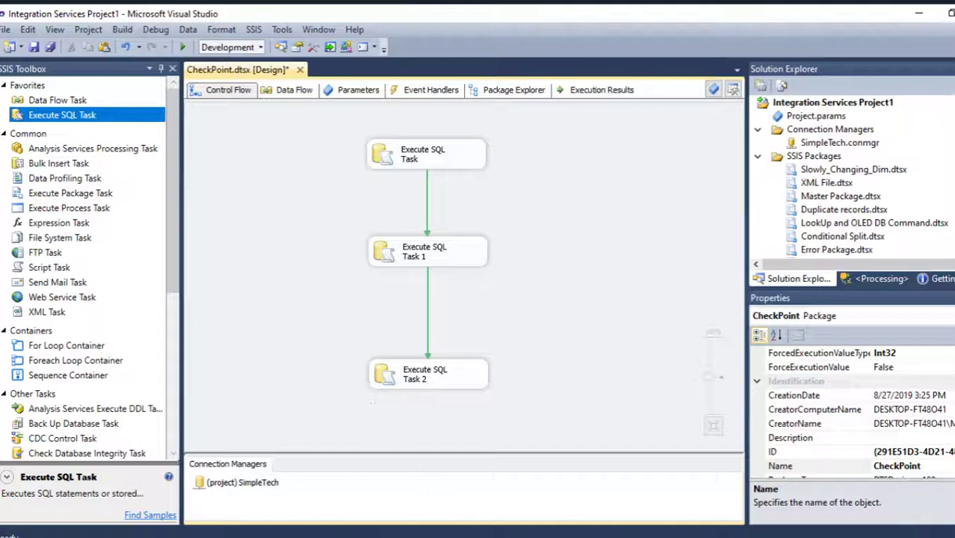
Check the Checkpoint folder for the Check_Failure file, rerun the package in Visual Studio and stop debugging.
{"action": "key", "text": "alt+Tab"}
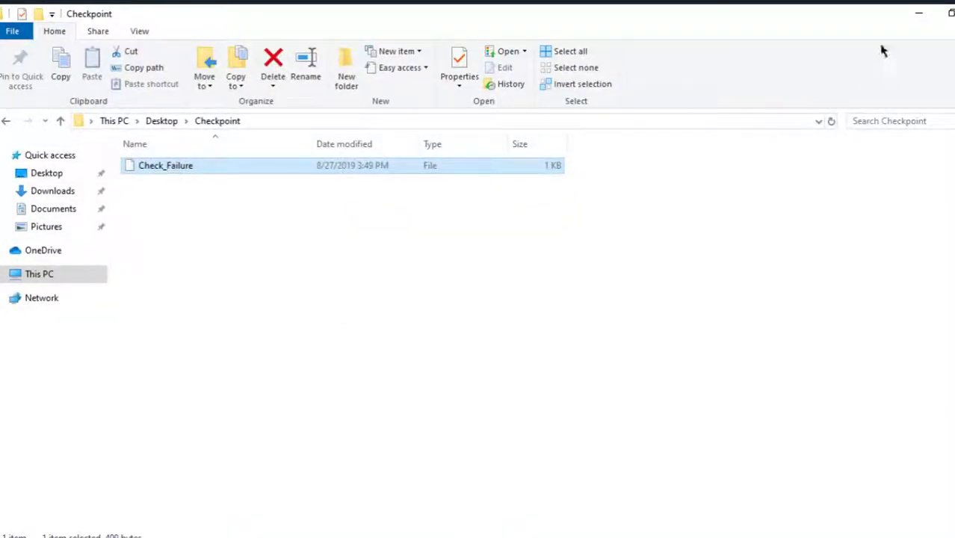
{"action": "left_click", "coordinate": [919, 15]}
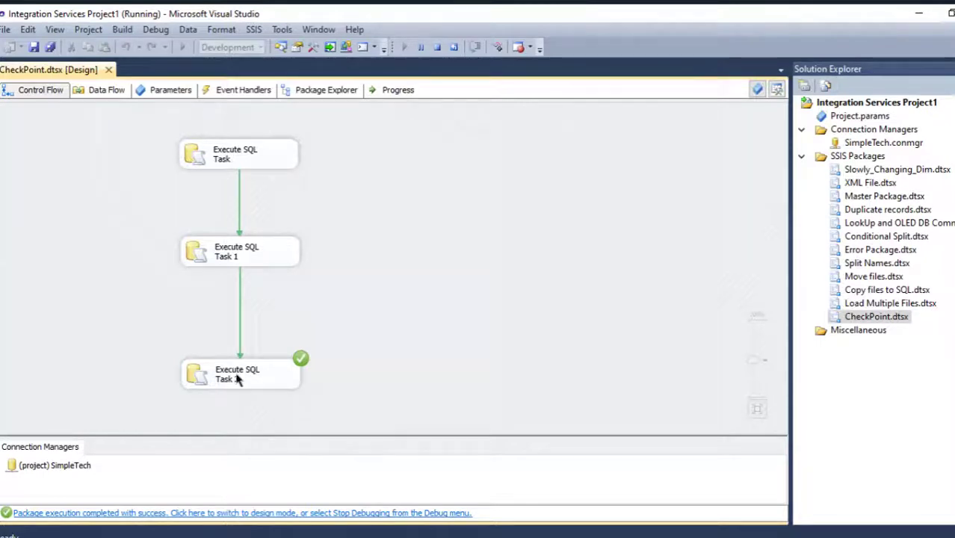
{"action": "left_click", "coordinate": [437, 47]}
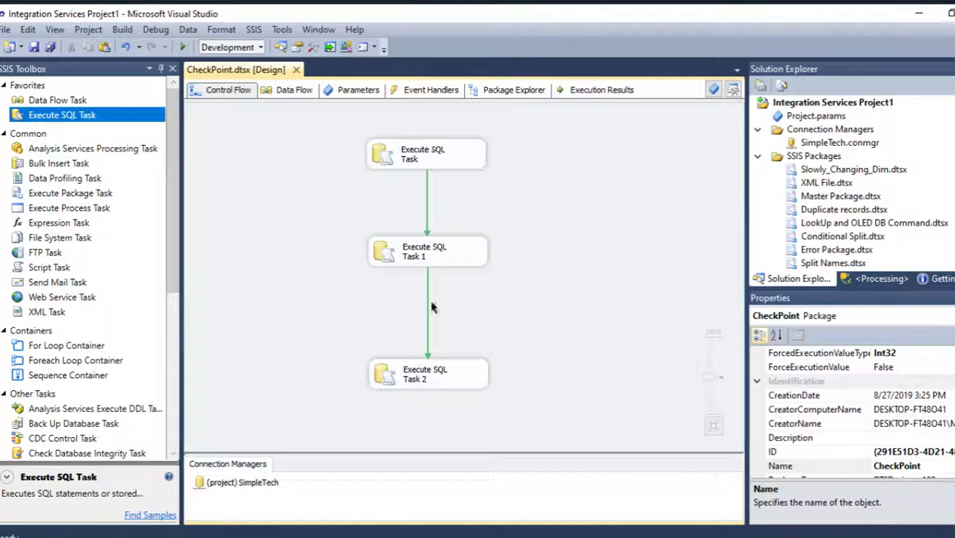
Examine the Checkpoint folder after the rerun for the Check_Failure file and return to Visual Studio.
{"action": "key", "text": "alt+Tab"}
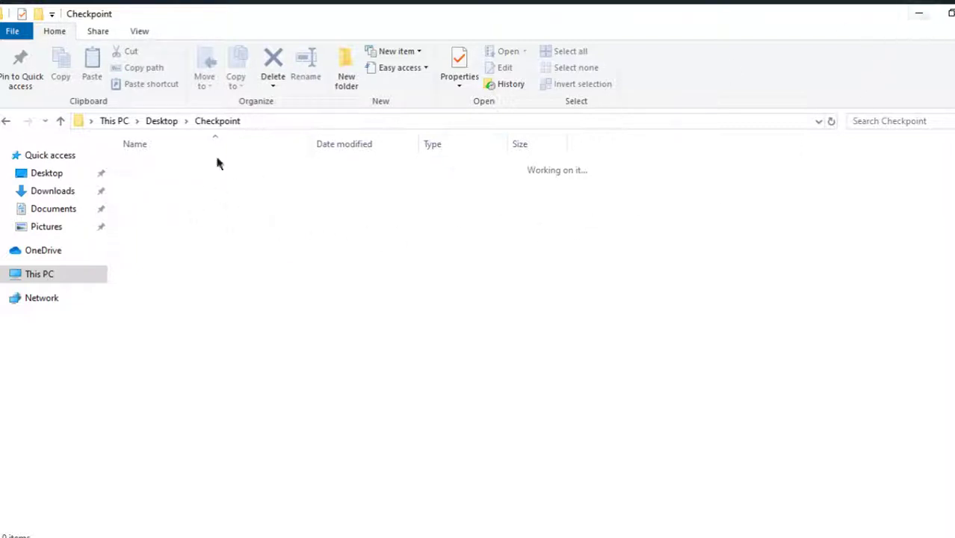
{"action": "left_click", "coordinate": [415, 142]}
{"action": "left_click", "coordinate": [918, 12]}
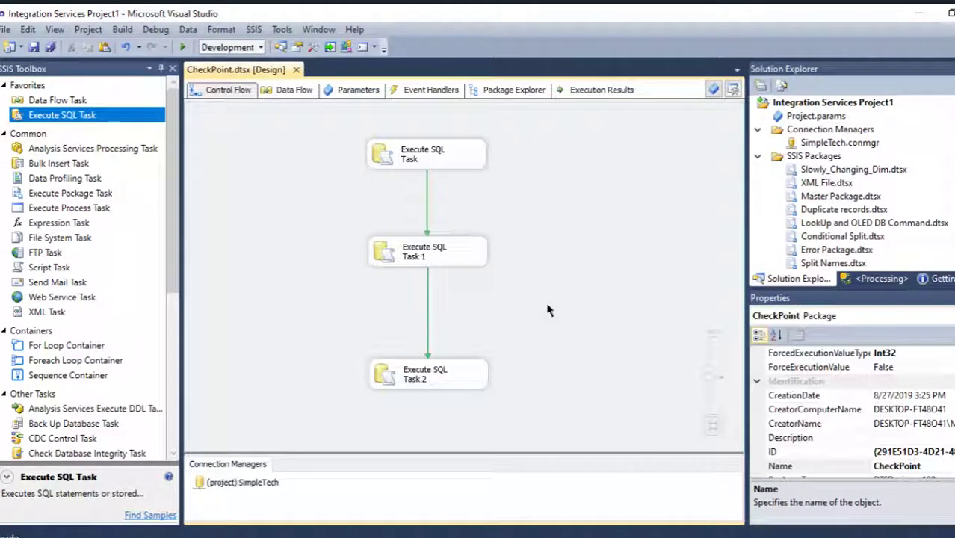